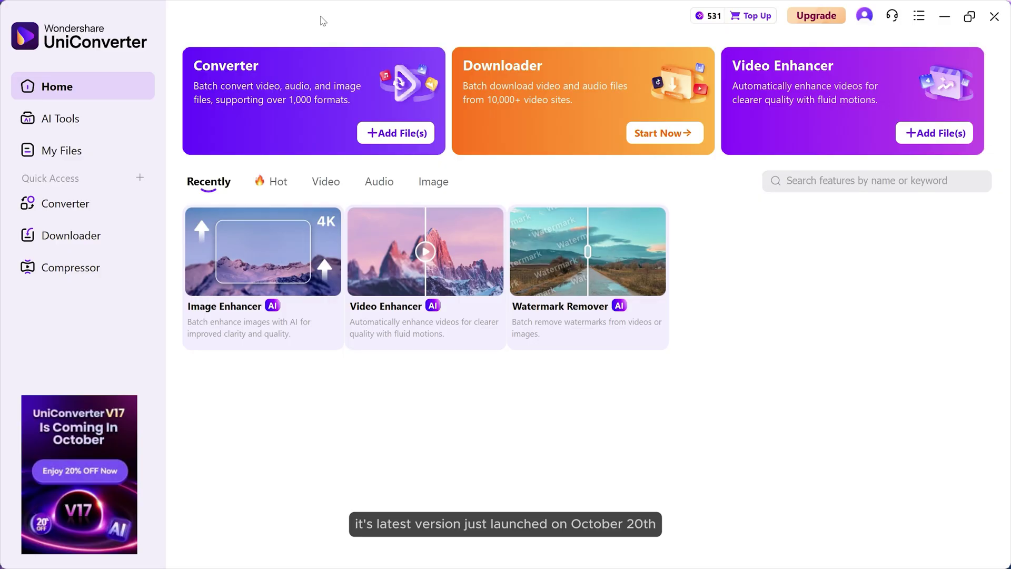
Browse the Hot features on the Home screen, then switch to the Image tools list
click(320, 17)
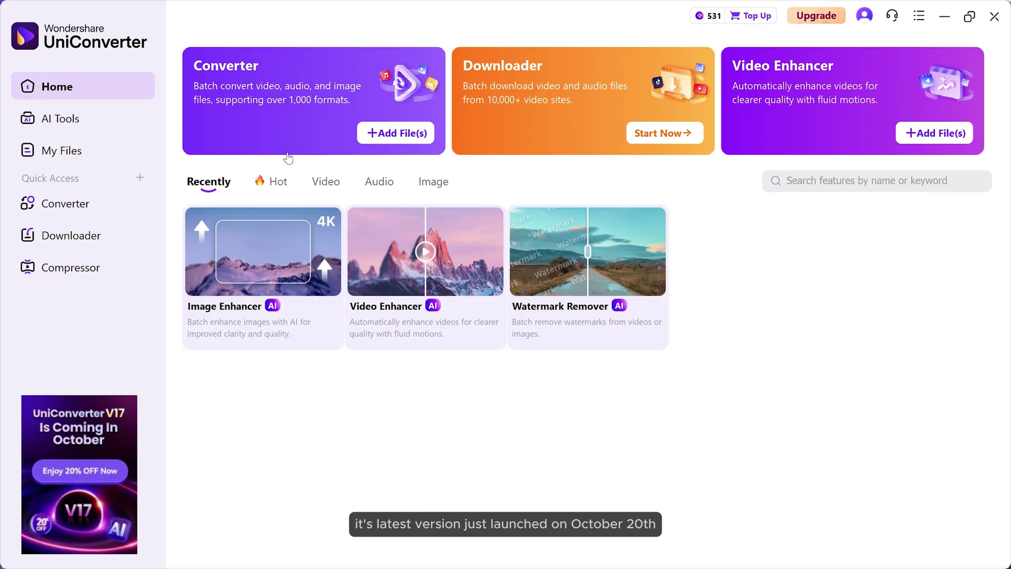
click(279, 185)
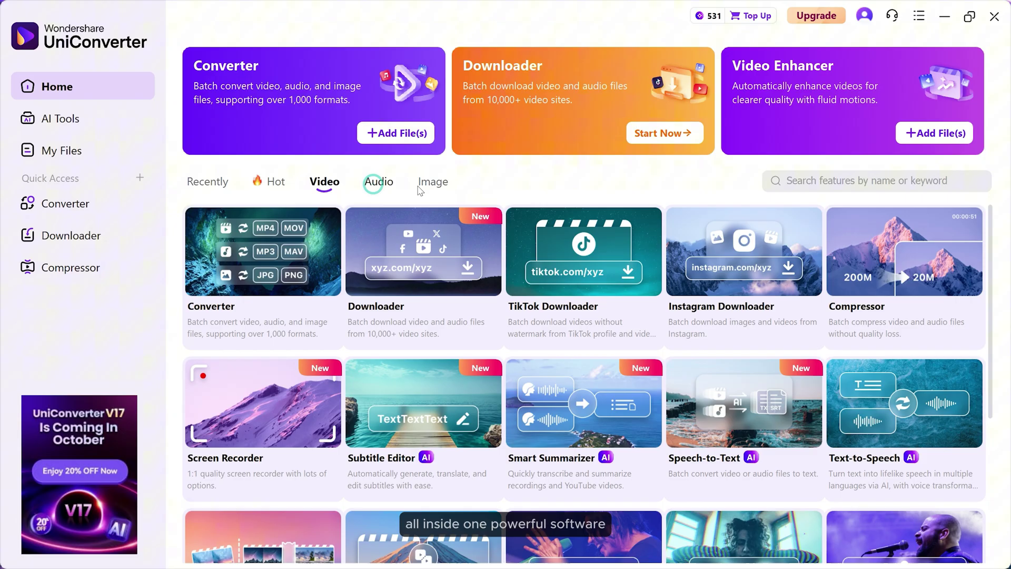
click(447, 189)
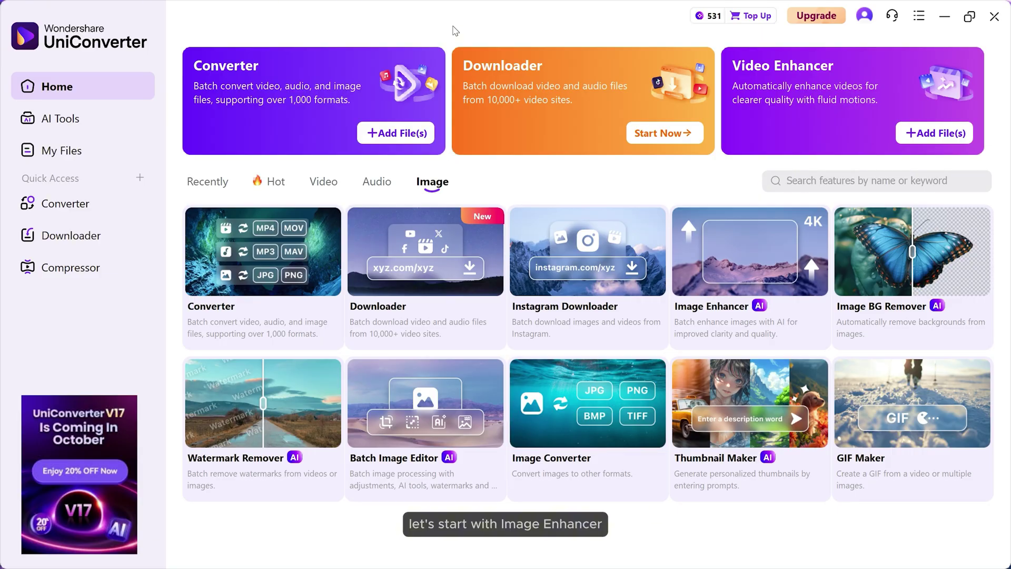
Load the blurry tuxedo portrait into a full-screen Image Enhancer and zoom onto his face
click(759, 321)
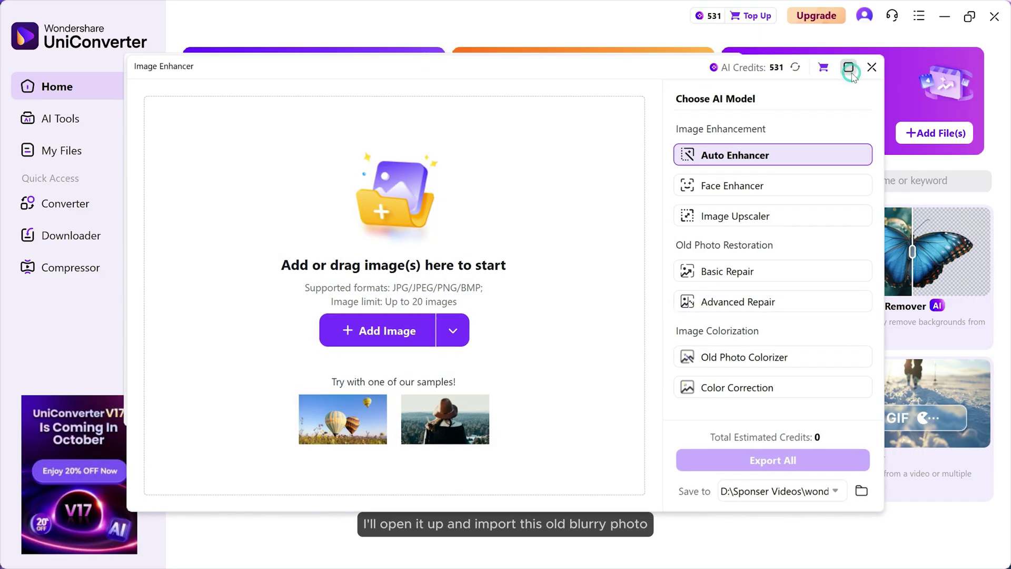
click(850, 73)
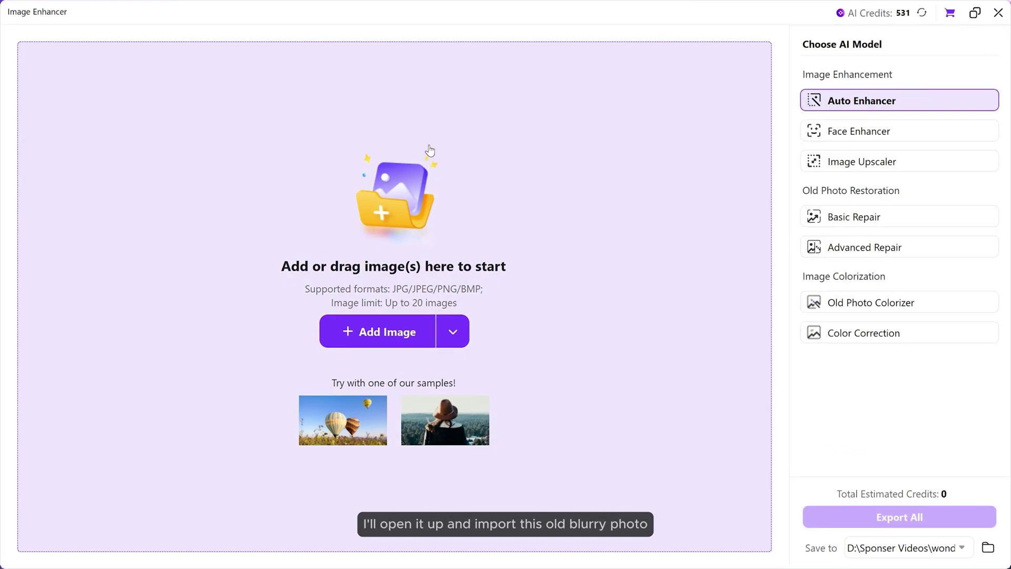
click(390, 338)
click(643, 401)
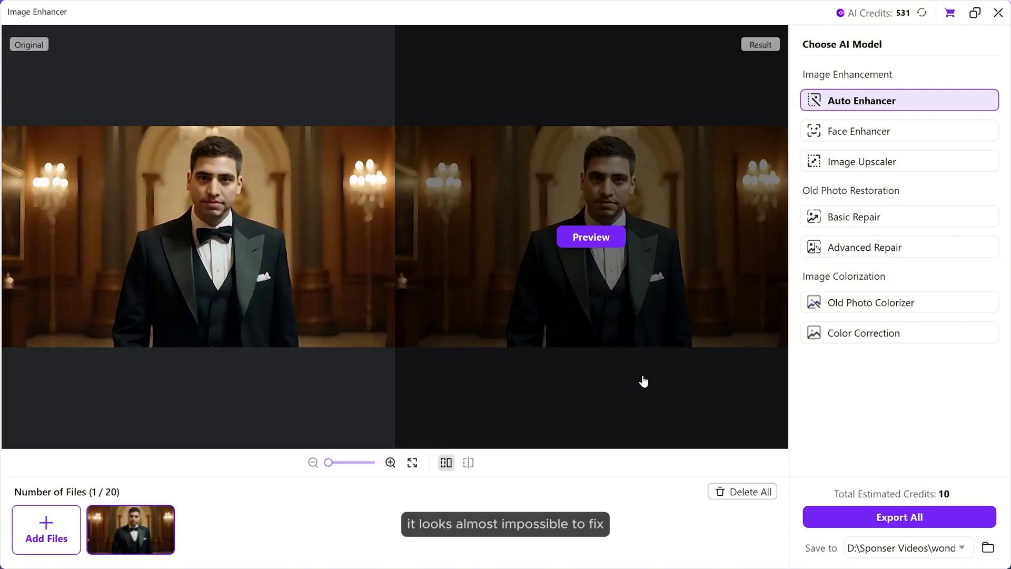
scroll(232, 174, up, 2)
scroll(232, 173, up, 2)
scroll(247, 208, up, 2)
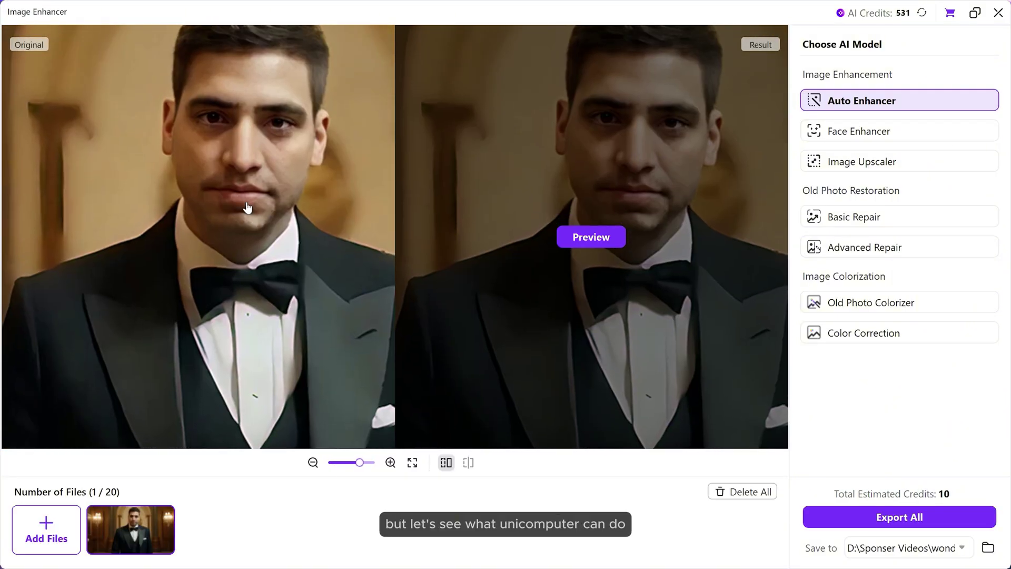
scroll(225, 118, up, 2)
drag(225, 119, 255, 302)
scroll(244, 299, up, 1)
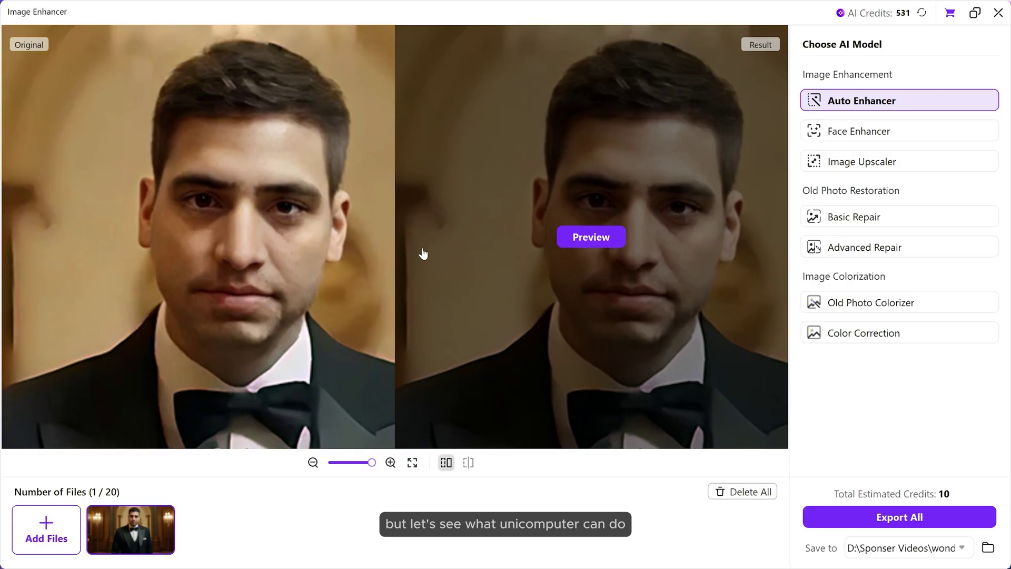
mouse_move(862, 100)
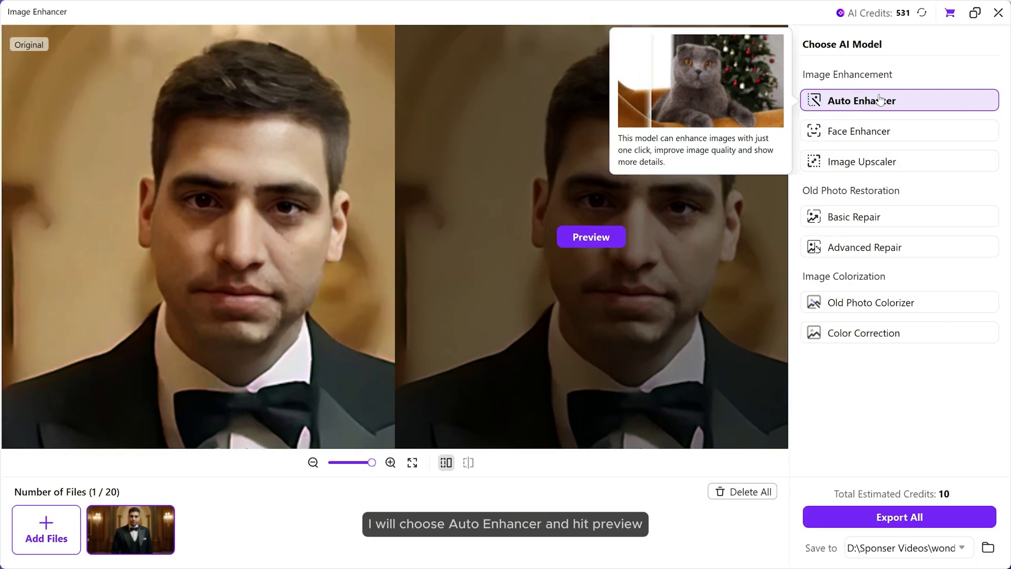
Generate the Auto Enhancer preview and zoom in to inspect the sharpened face
click(589, 238)
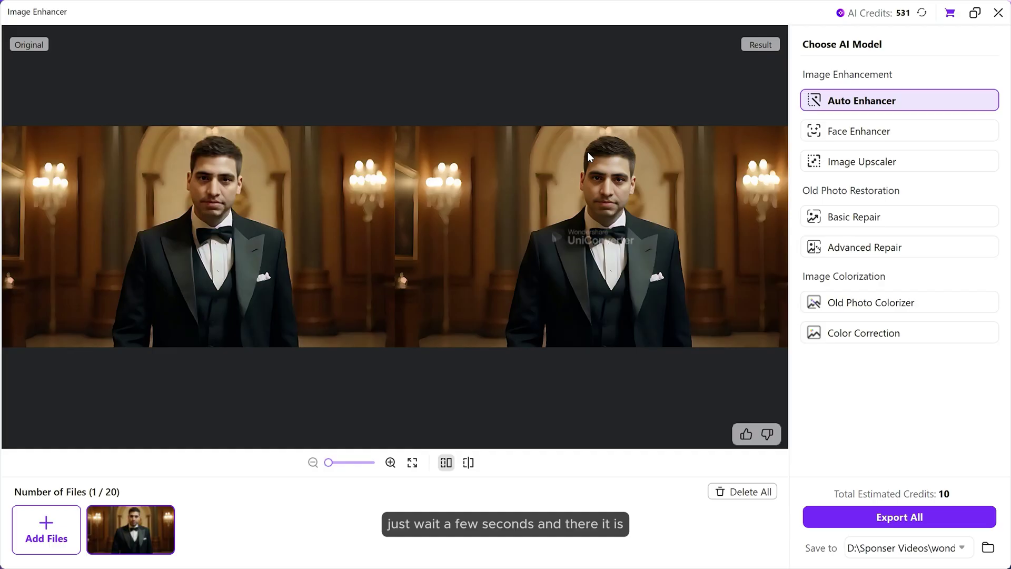
scroll(595, 158, up, 3)
scroll(620, 141, up, 2)
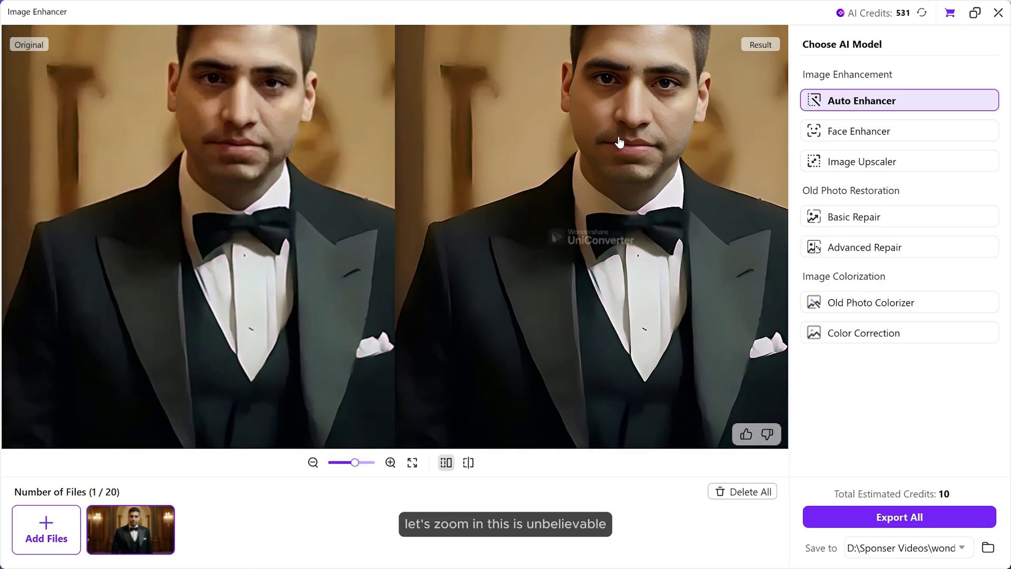
scroll(553, 151, up, 2)
scroll(604, 110, up, 2)
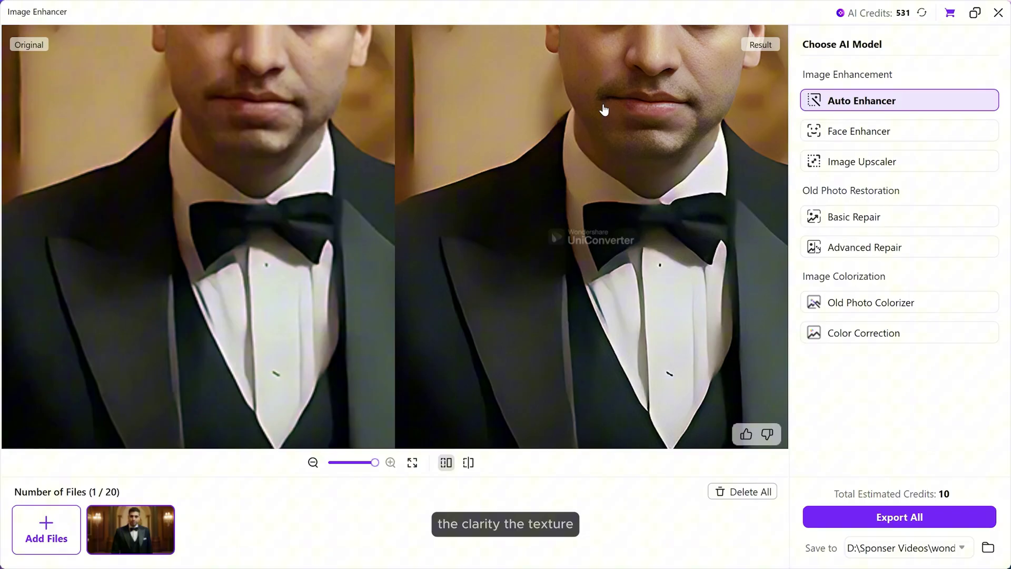
drag(643, 94, 542, 327)
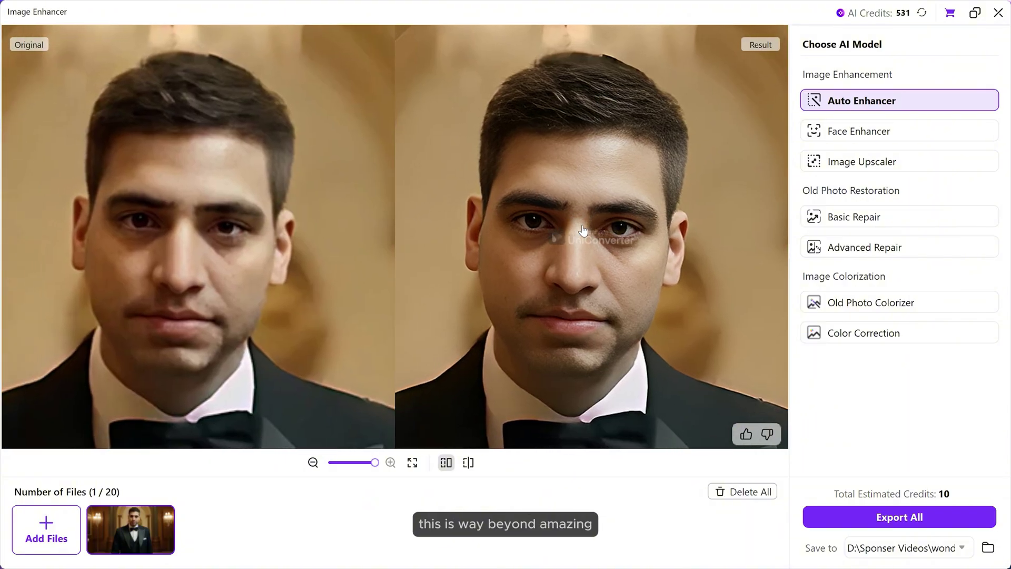
drag(205, 228, 319, 237)
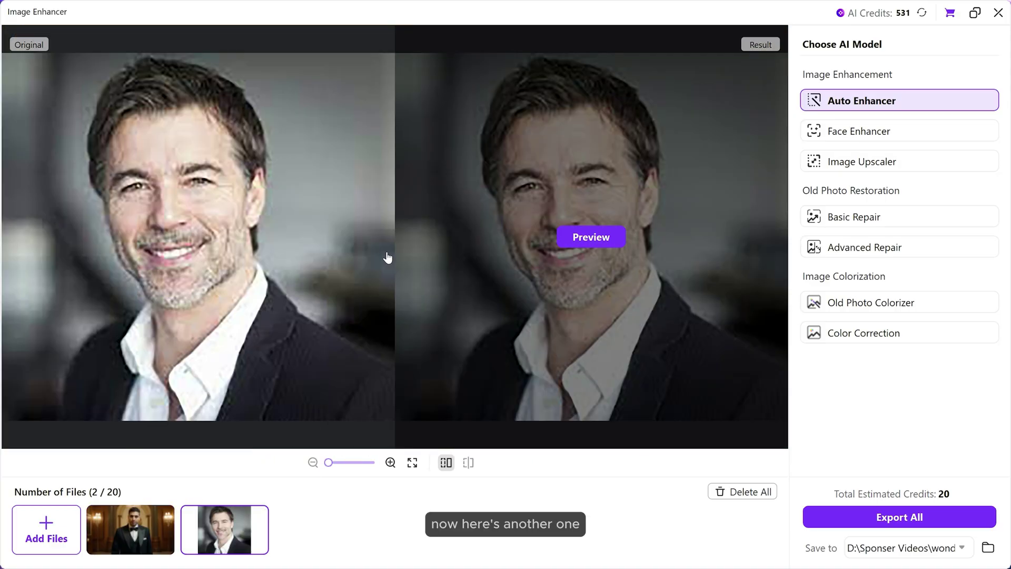
Switch the second portrait to the Face Enhancer model and generate its preview
scroll(387, 257, up, 2)
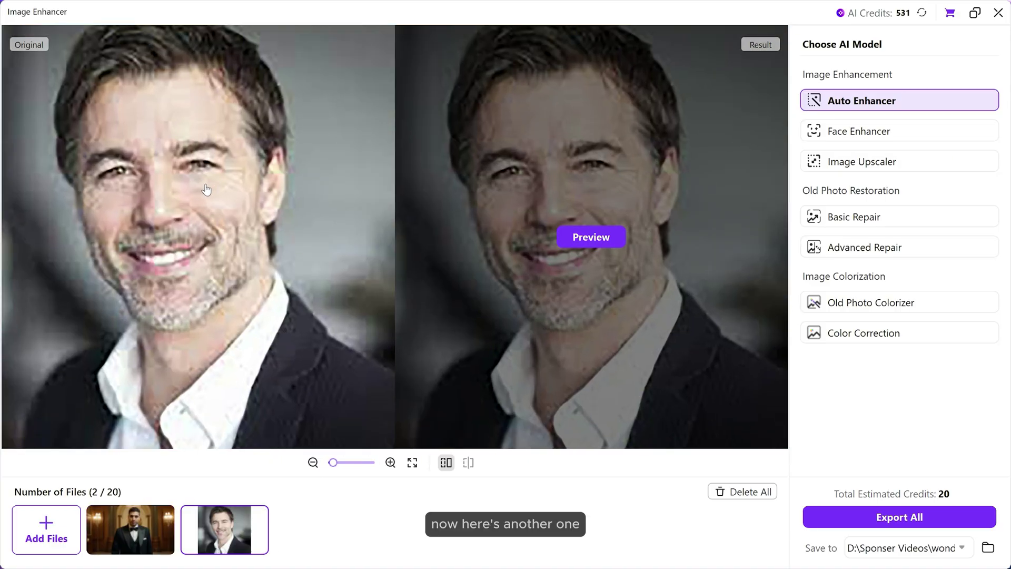
scroll(271, 189, up, 2)
scroll(289, 271, up, 1)
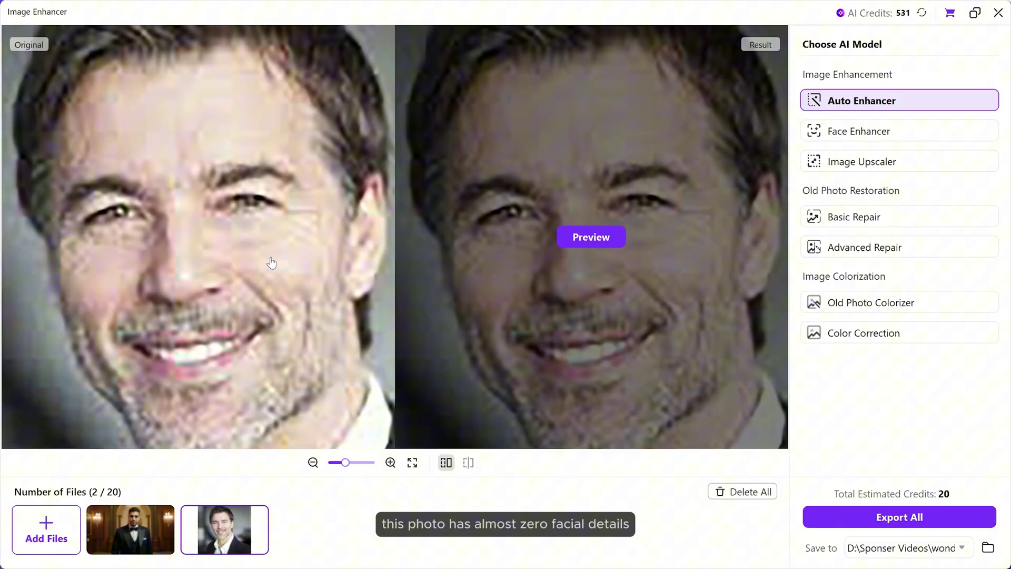
click(860, 131)
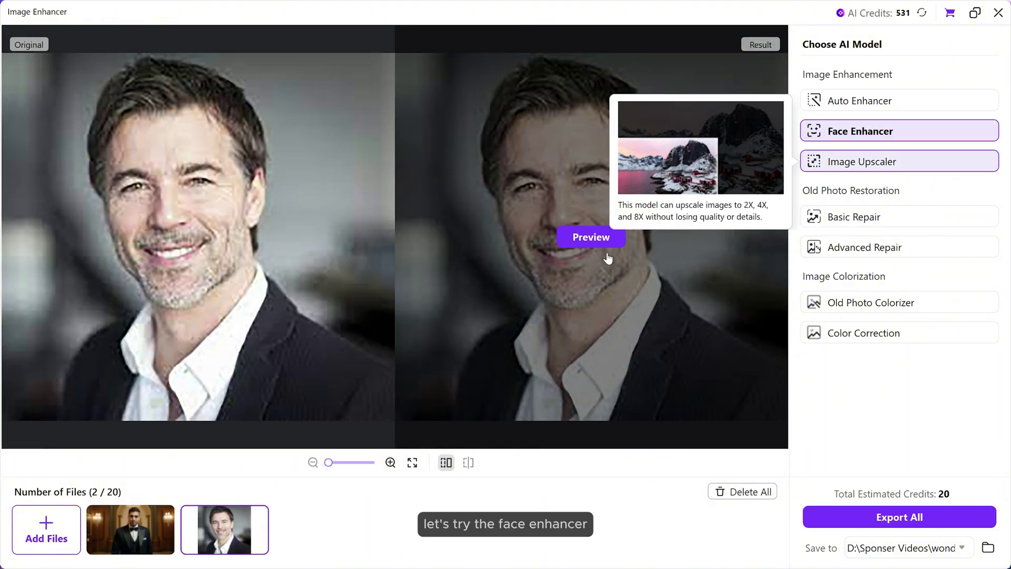
click(586, 234)
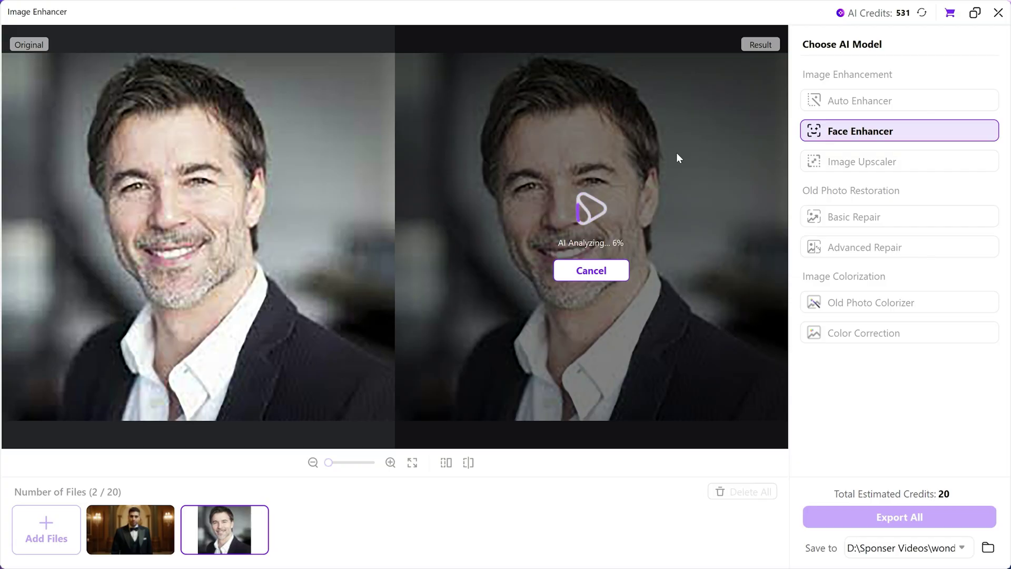
Compare the original and restored face in split view by sweeping the divider
scroll(571, 187, up, 5)
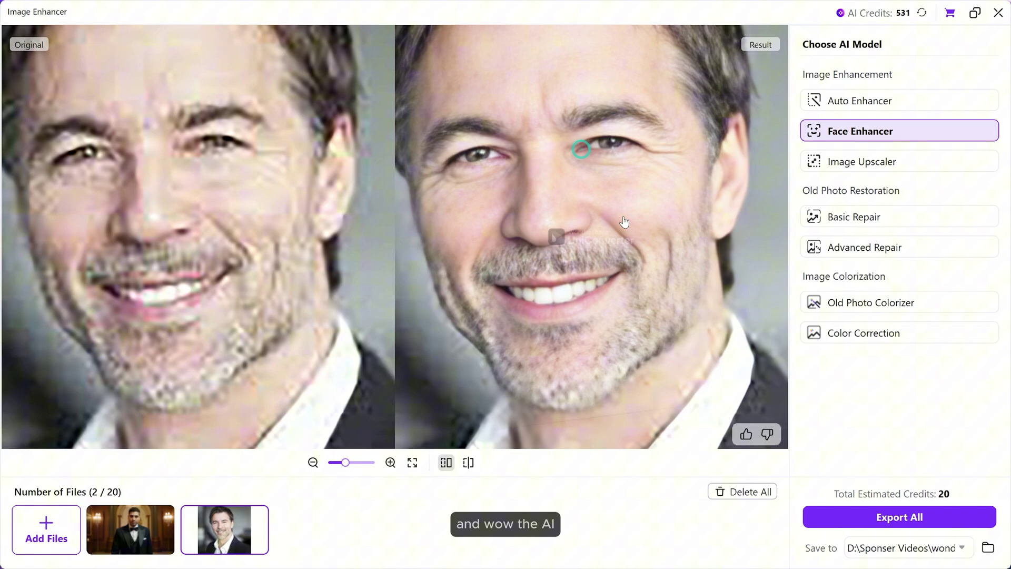
scroll(571, 187, down, 2)
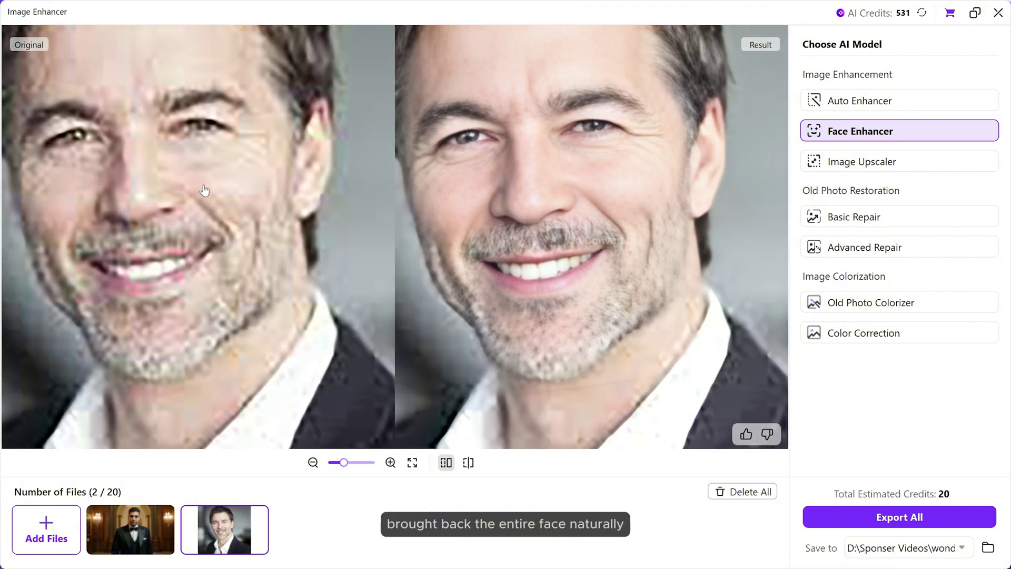
drag(205, 191, 413, 374)
click(468, 458)
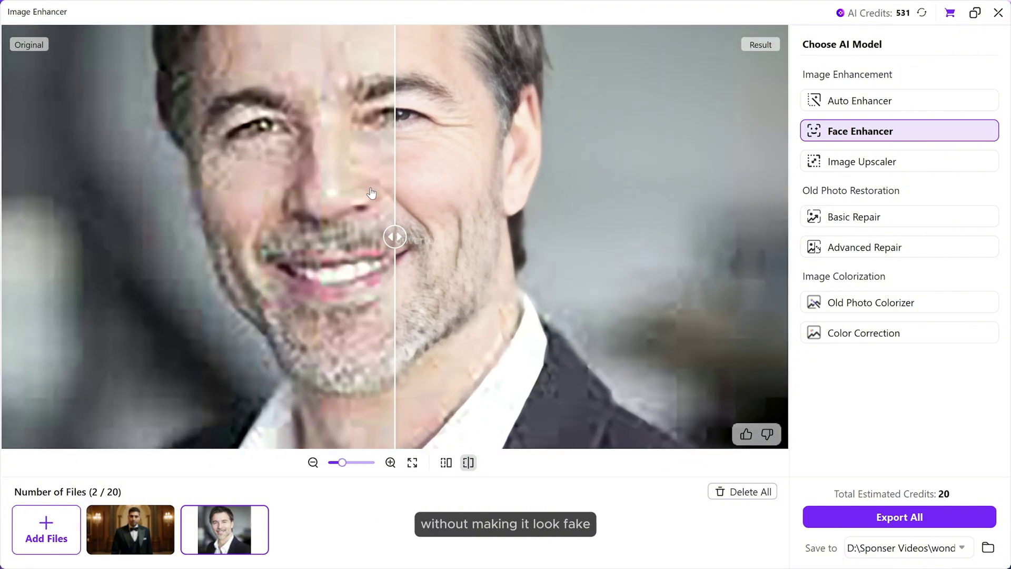
drag(395, 236, 271, 237)
scroll(418, 160, up, 2)
drag(417, 159, 523, 265)
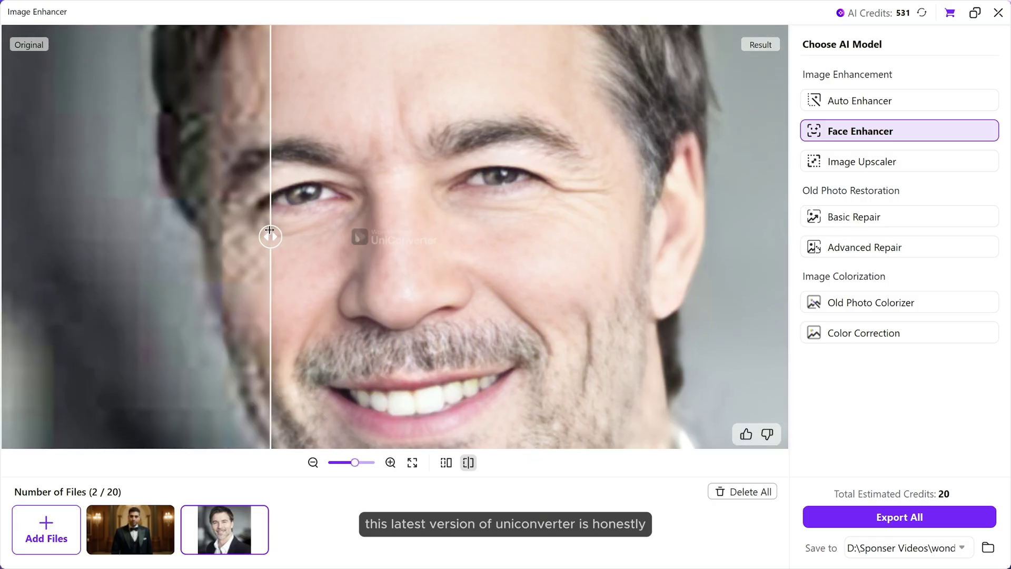
mouse_move(270, 236)
mouse_down()
mouse_move(698, 237)
mouse_move(59, 237)
mouse_up()
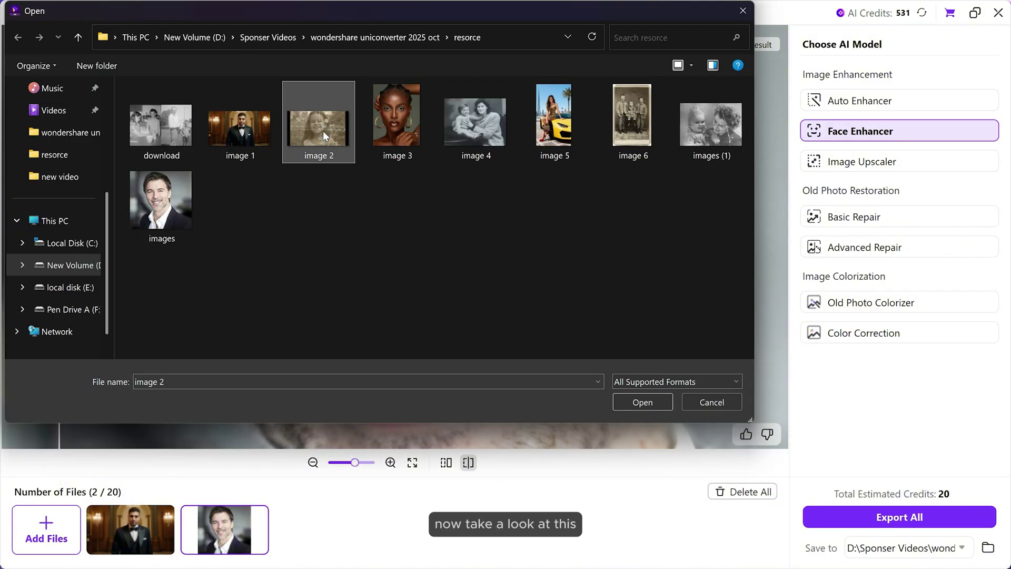
Import the scratched 1950s photo of the smiling girl and zoom in on its damage
click(640, 397)
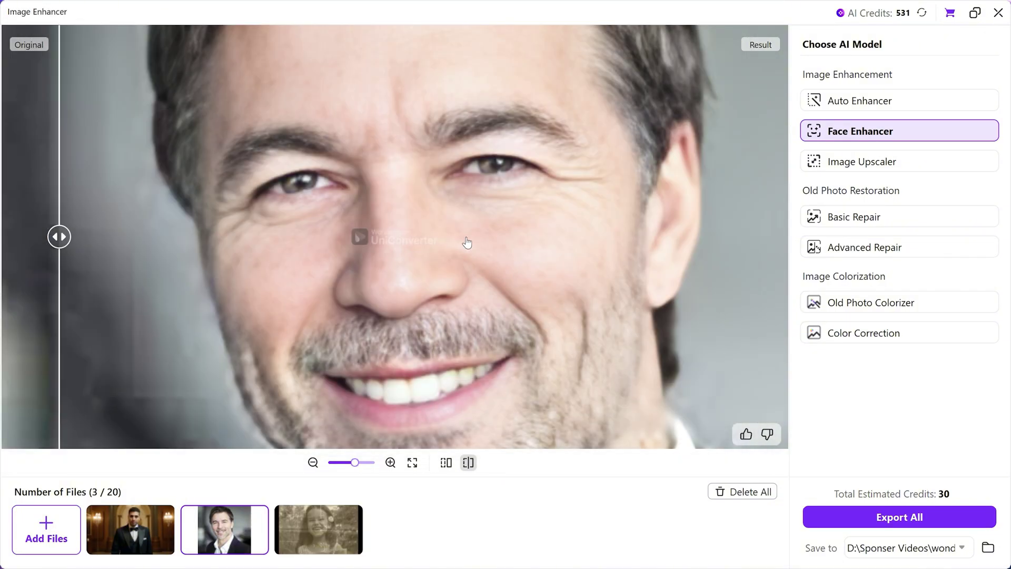
click(318, 529)
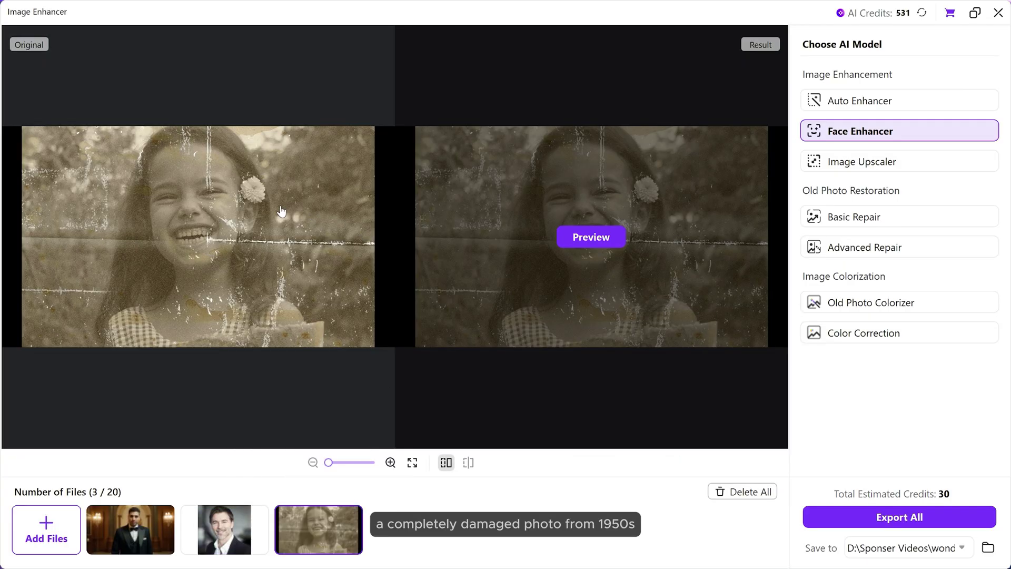
scroll(281, 212, up, 2)
scroll(316, 210, up, 2)
scroll(316, 208, up, 2)
scroll(305, 198, up, 2)
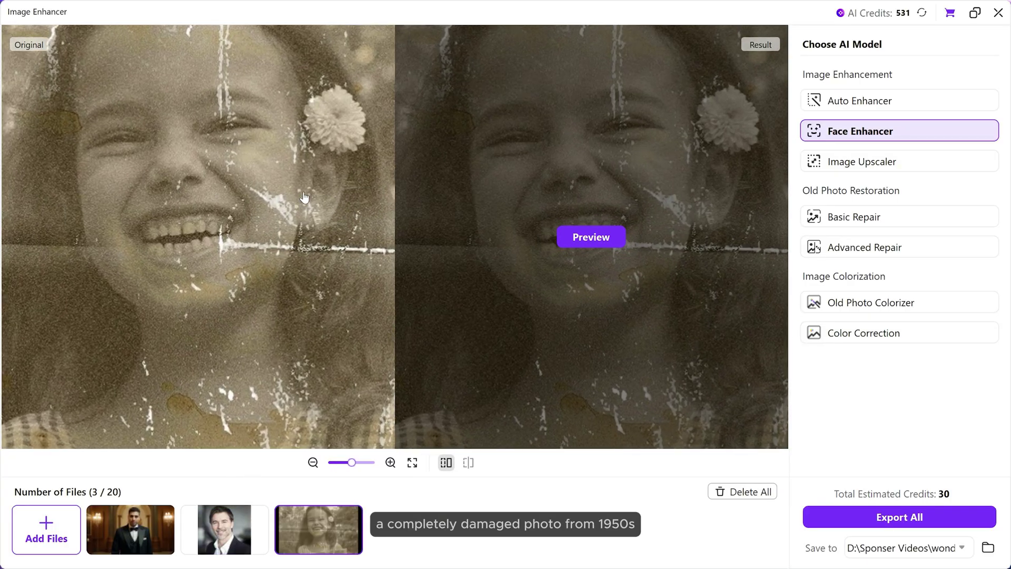
mouse_move(232, 184)
mouse_down()
mouse_move(253, 106)
mouse_move(287, 270)
mouse_up()
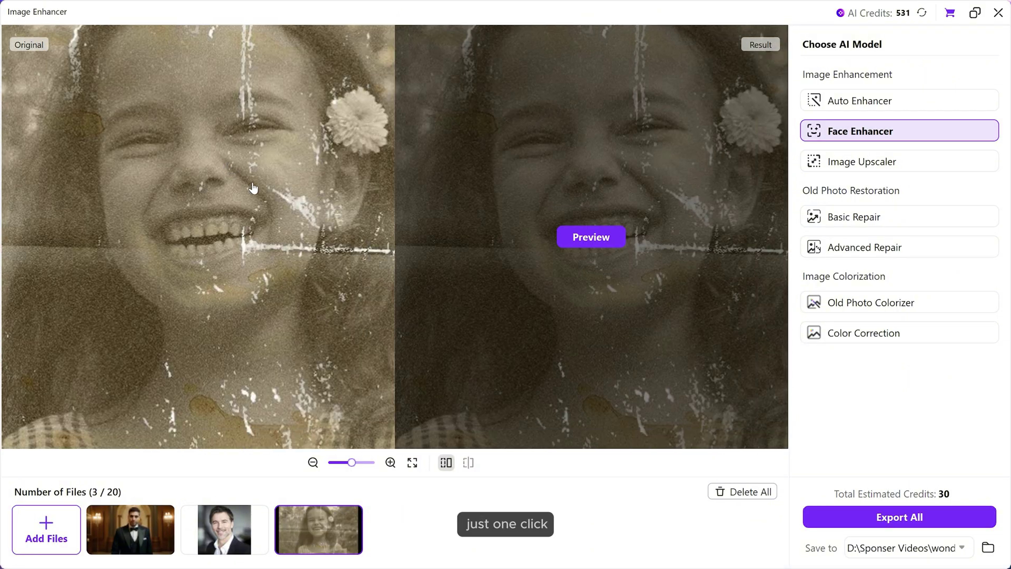
mouse_move(287, 270)
mouse_down()
mouse_move(245, 203)
mouse_move(211, 190)
mouse_up()
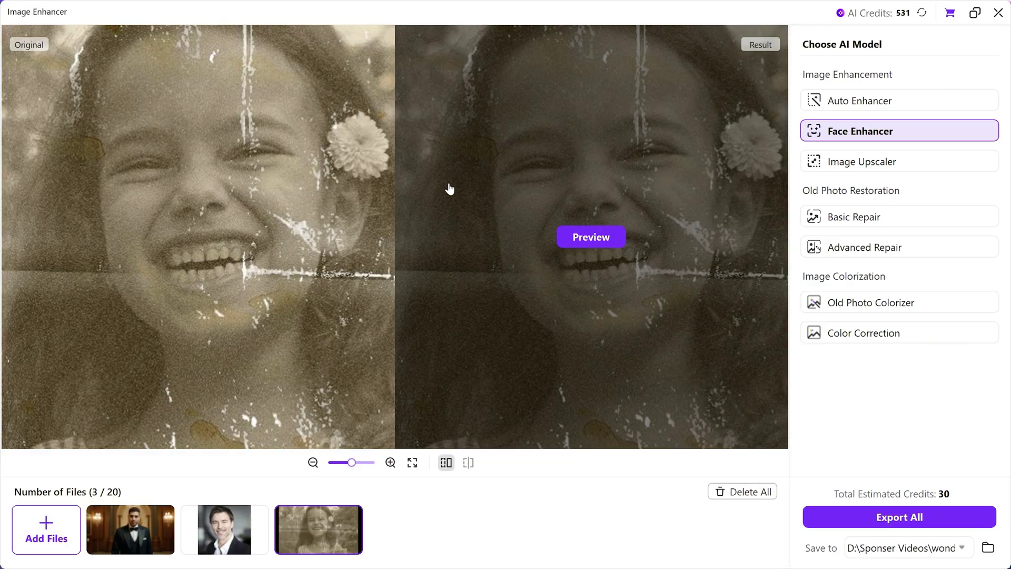
Generate an Advanced Repair preview and inspect the repaired hair flower and shoulder
click(866, 250)
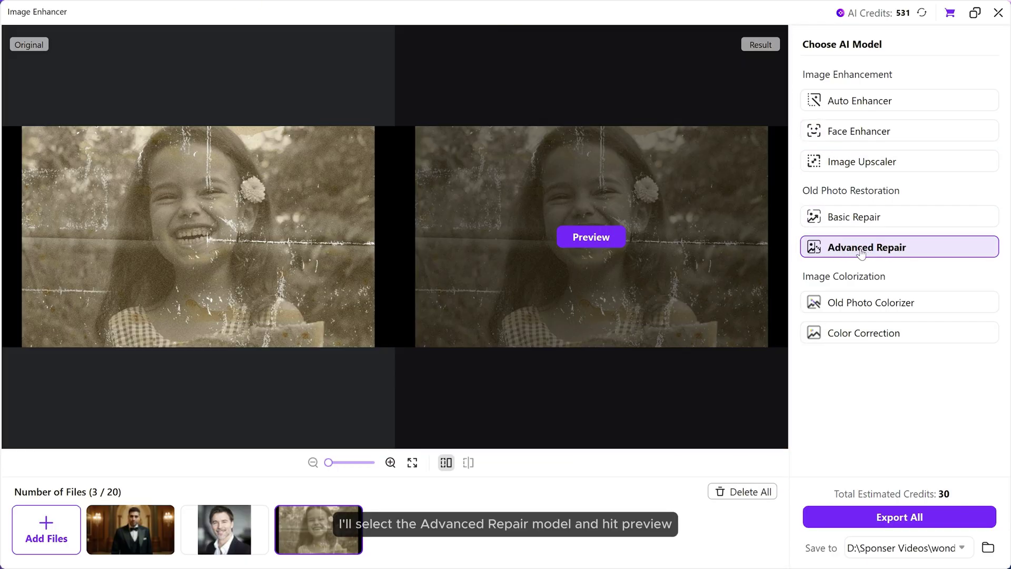
click(590, 238)
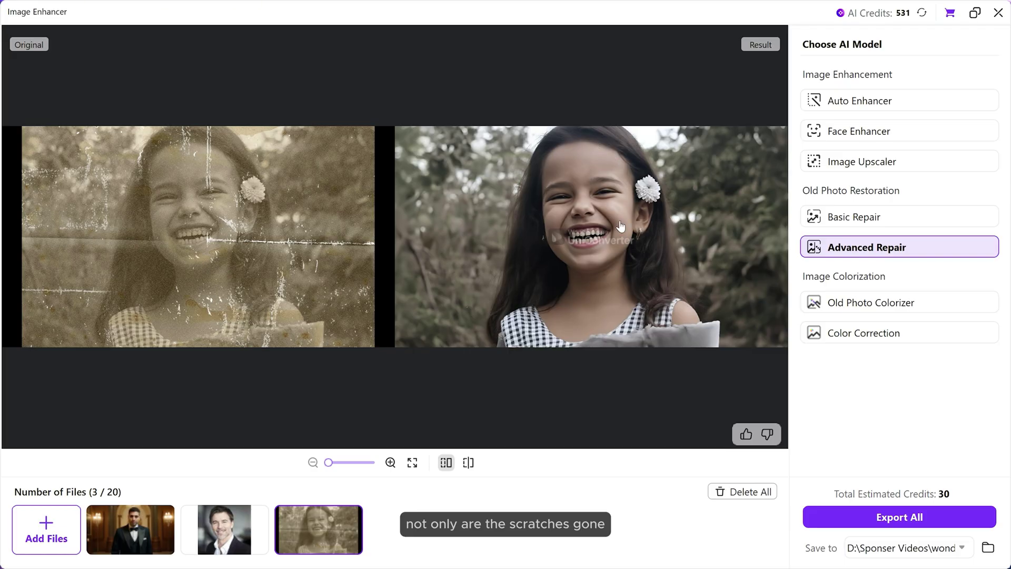
scroll(597, 153, up, 3)
scroll(622, 168, up, 2)
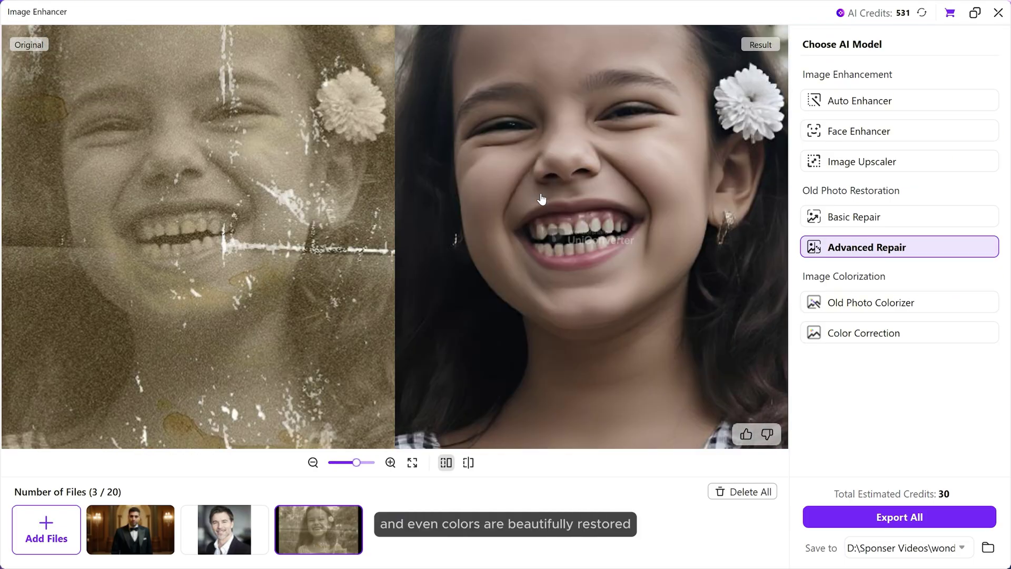
scroll(632, 219, down, 2)
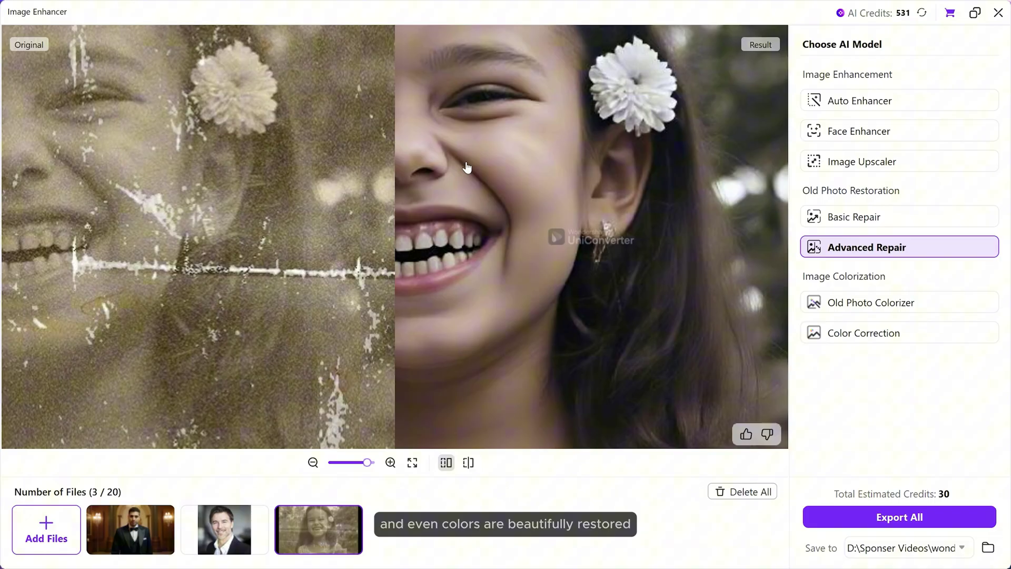
scroll(469, 164, up, 2)
drag(571, 140, 497, 129)
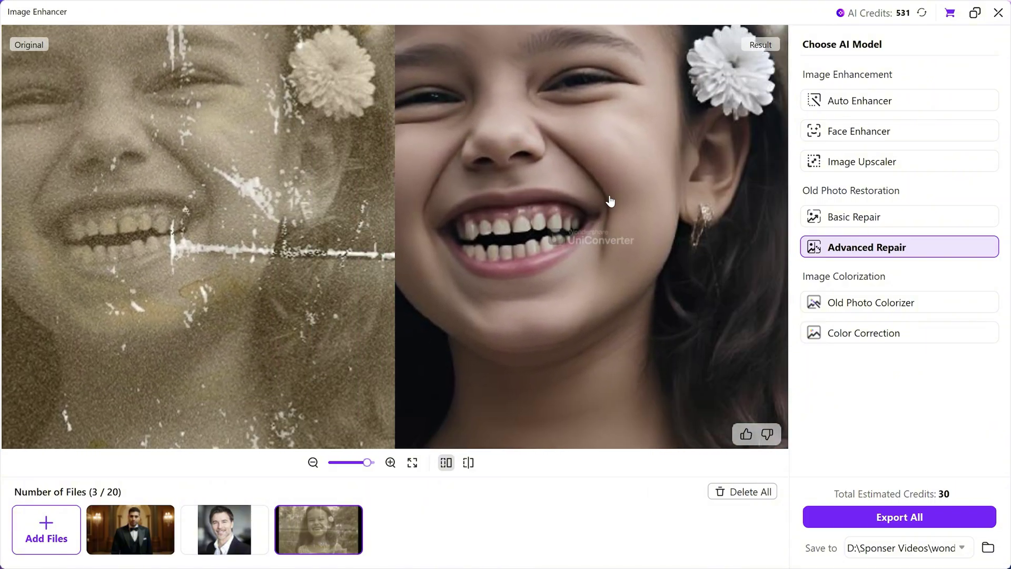
mouse_move(609, 201)
mouse_down()
mouse_move(639, 133)
mouse_move(598, 102)
mouse_up()
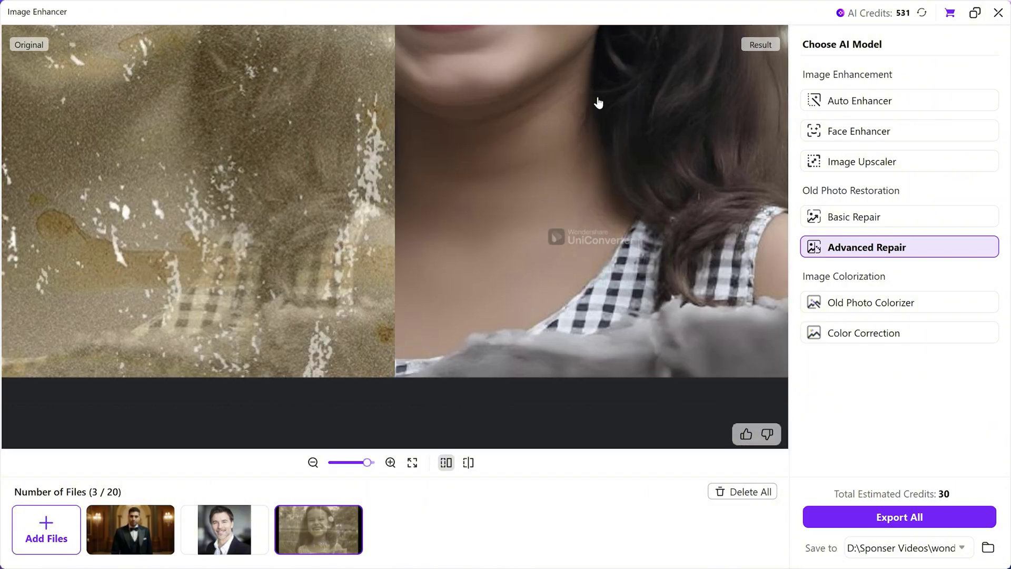
Zoom and pan the black-and-white family photo toward the trees
scroll(598, 330, down, 2)
scroll(666, 149, up, 1)
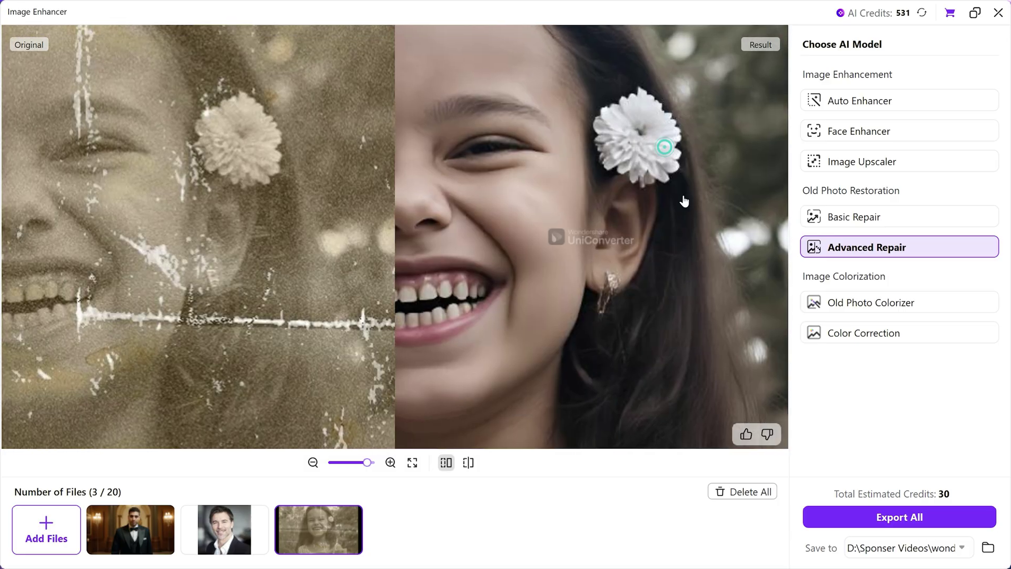
scroll(527, 154, up, 1)
scroll(526, 154, down, 1)
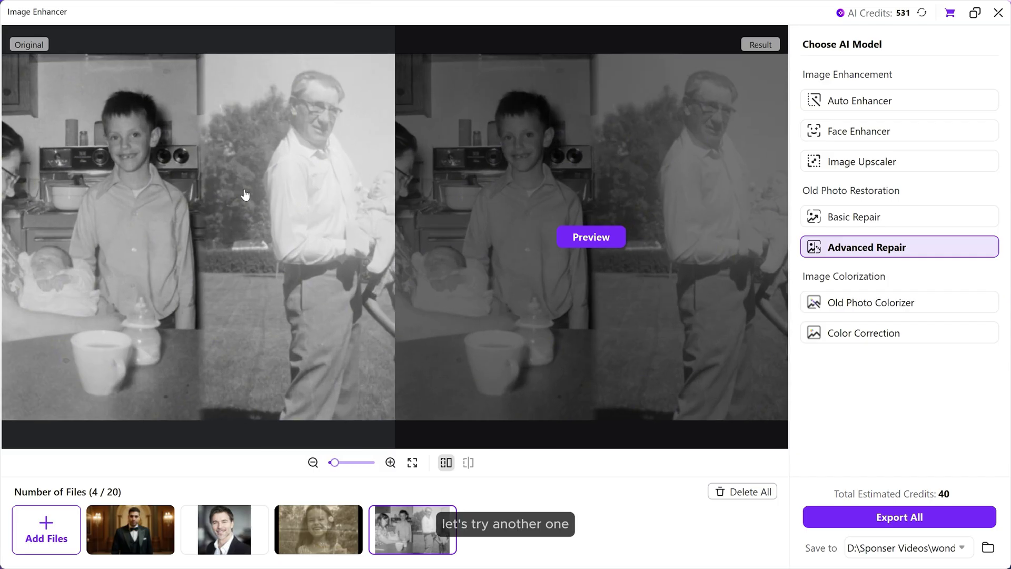
scroll(219, 185, up, 1)
mouse_move(450, 216)
mouse_down()
mouse_move(456, 323)
mouse_move(537, 330)
mouse_move(169, 154)
mouse_move(84, 255)
mouse_move(190, 190)
mouse_up()
scroll(235, 203, down, 1)
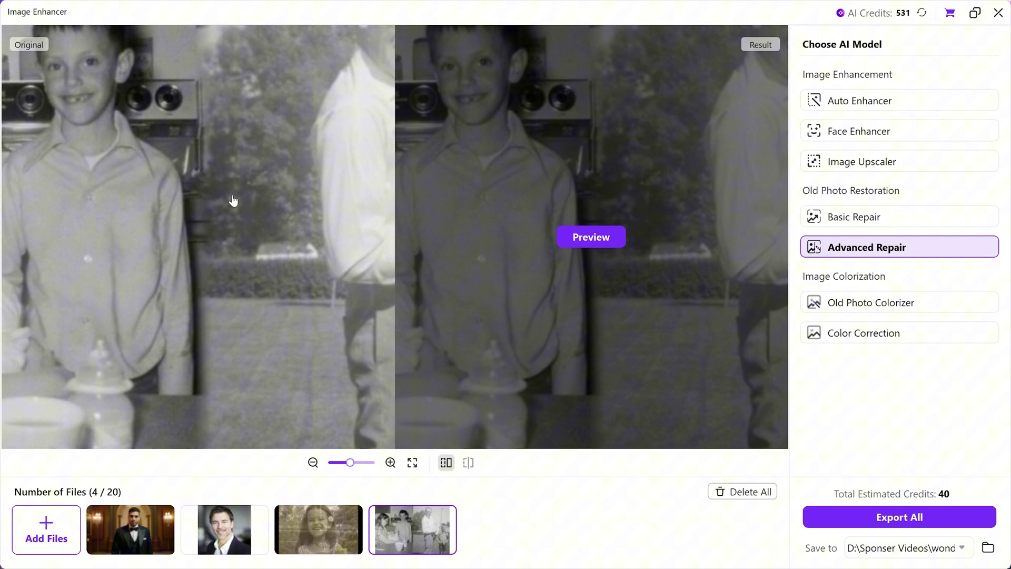
Generate an Old Photo Colorizer preview of the family photo
scroll(241, 207, down, 1)
scroll(242, 207, down, 1)
scroll(243, 207, down, 1)
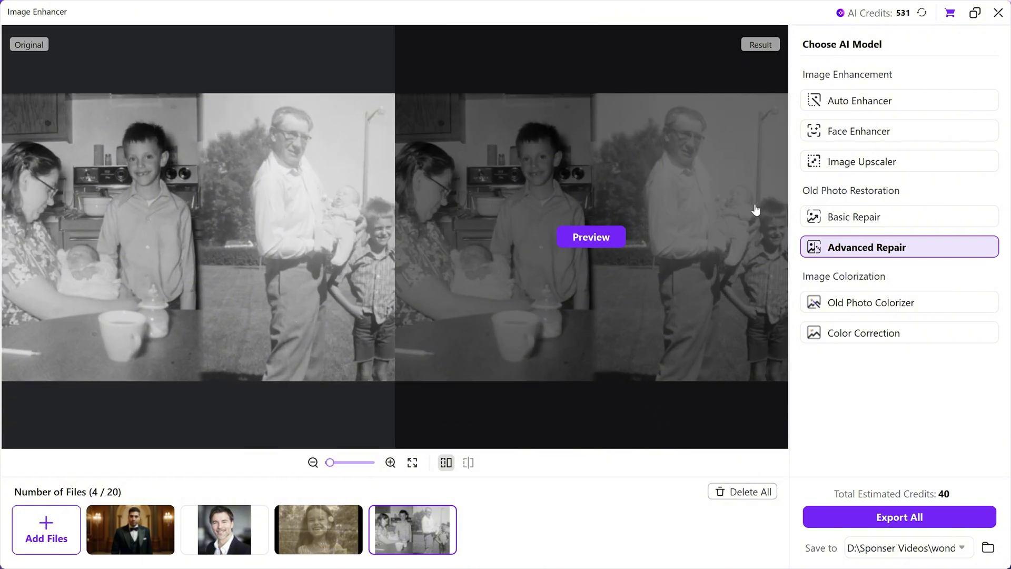
click(874, 308)
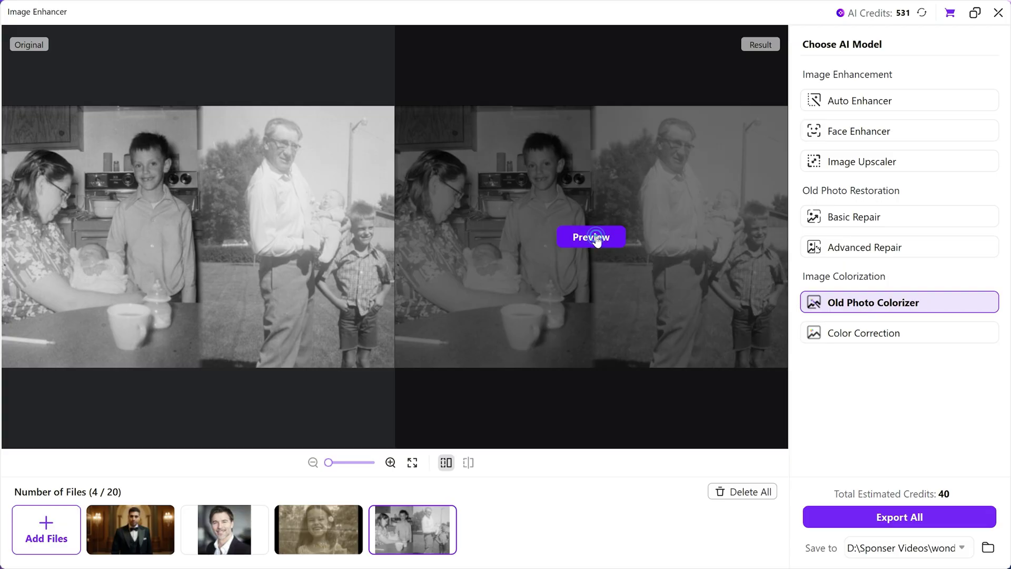
click(594, 237)
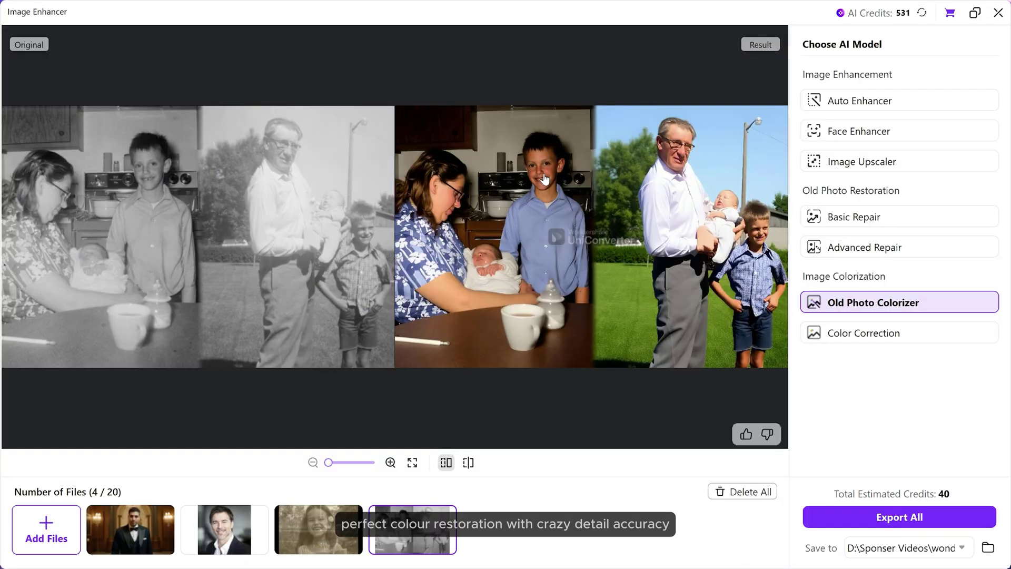
Pan the colorized photo over the boy, the woman with the baby, and the man's shirt
scroll(545, 179, up, 5)
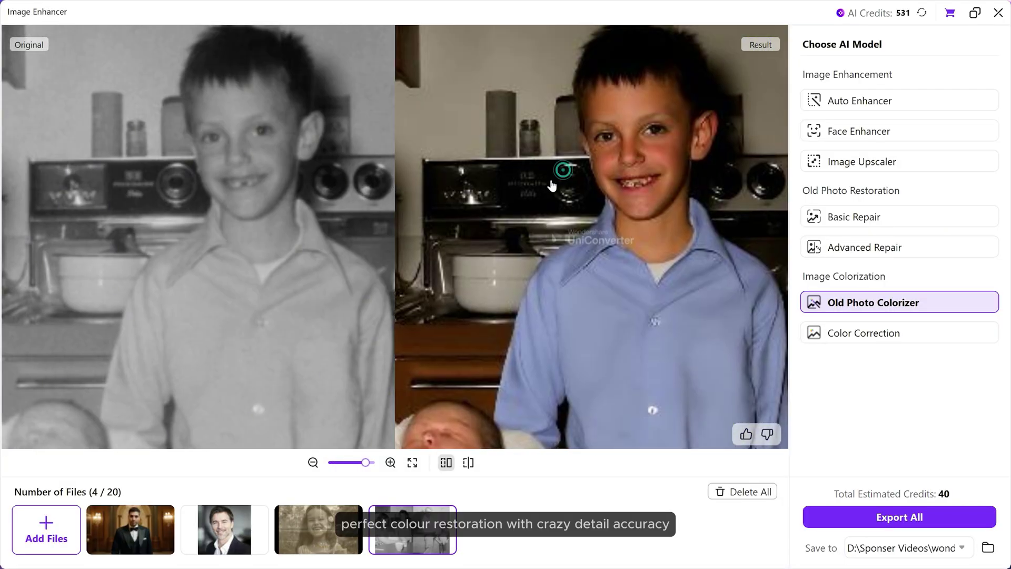
drag(551, 185, 230, 212)
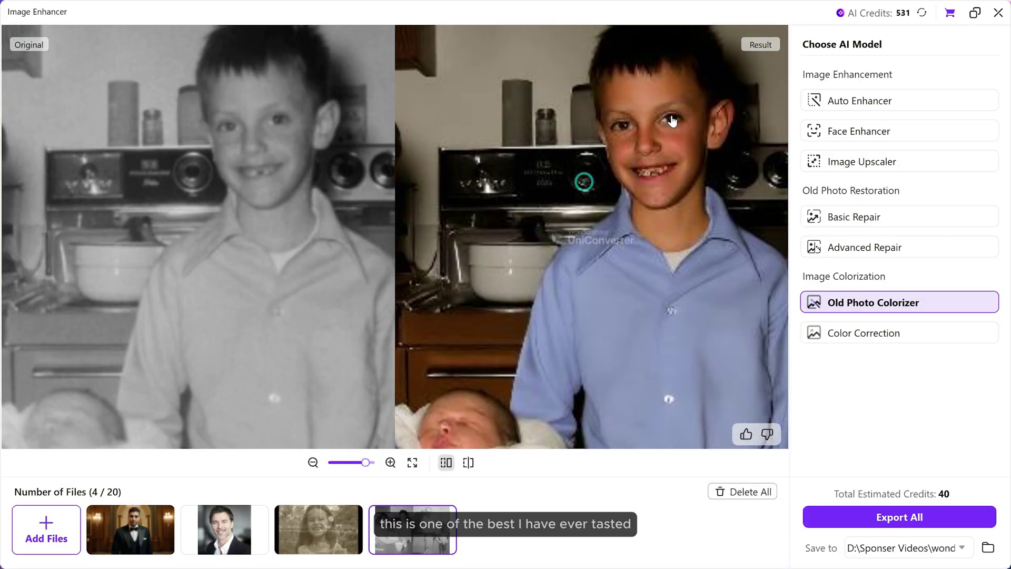
drag(579, 179, 266, 203)
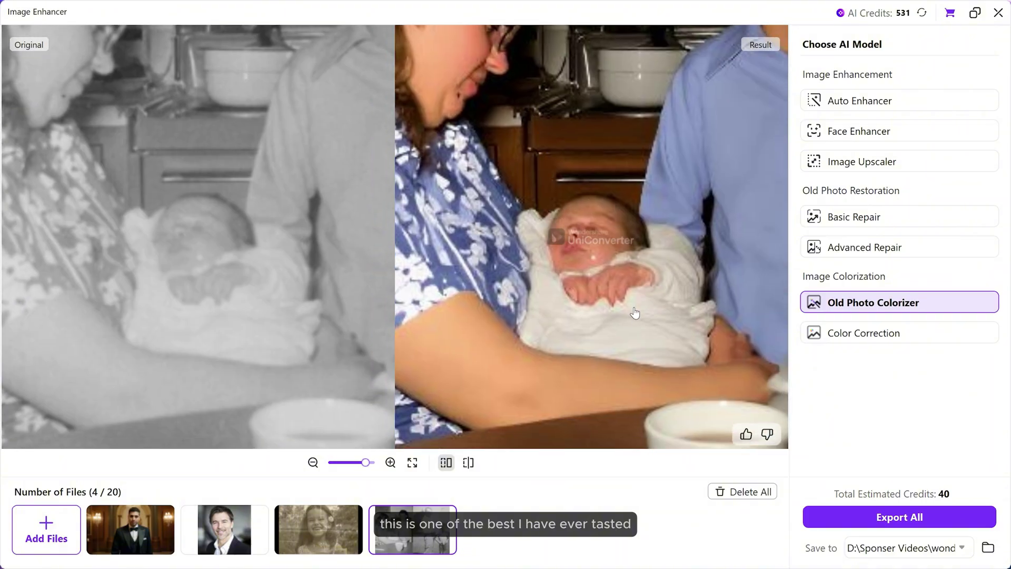
drag(636, 316, 527, 187)
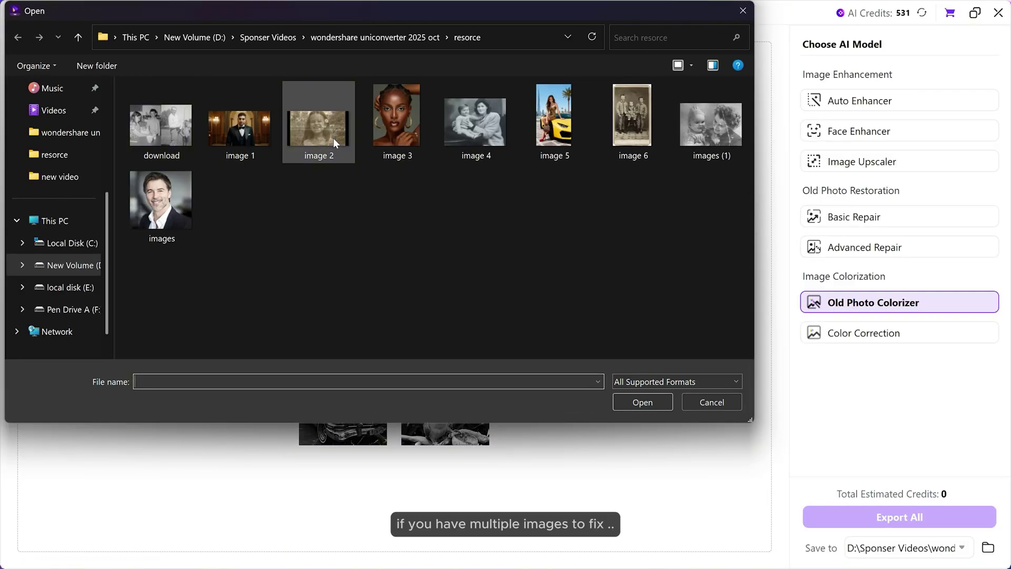
Load images 2, 4, 6 and 'images (1)' together as a batch
click(319, 128)
ctrl+click(475, 121)
ctrl+click(631, 115)
ctrl+click(711, 124)
click(643, 402)
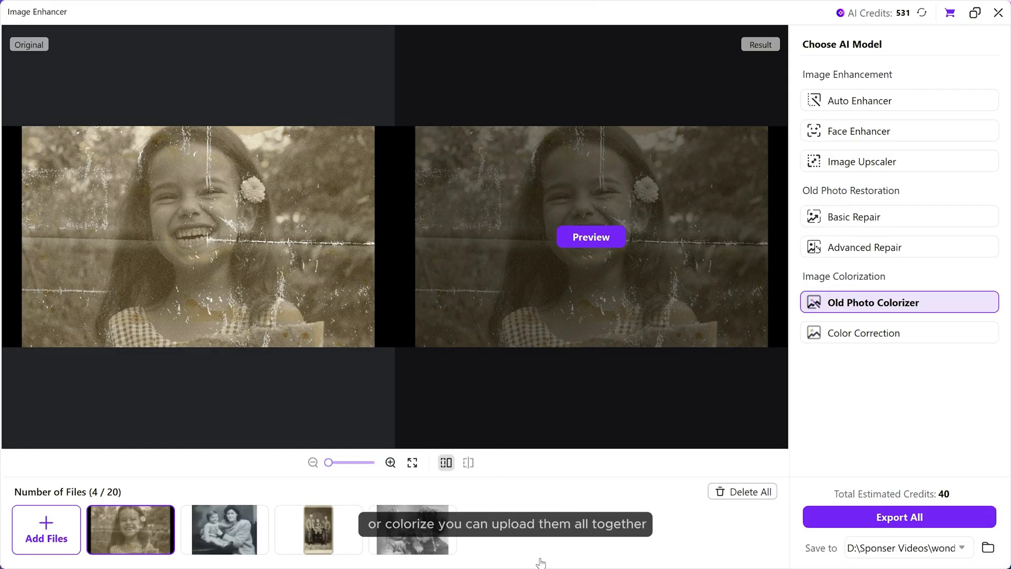
mouse_move(873, 303)
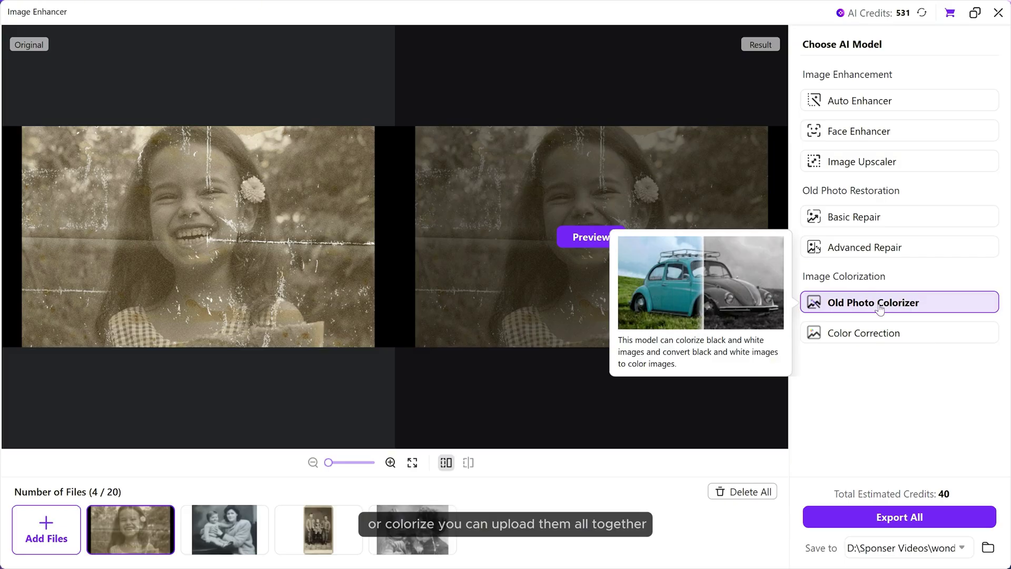
Apply Advanced Repair to the batch and export all four to the export folder
click(858, 254)
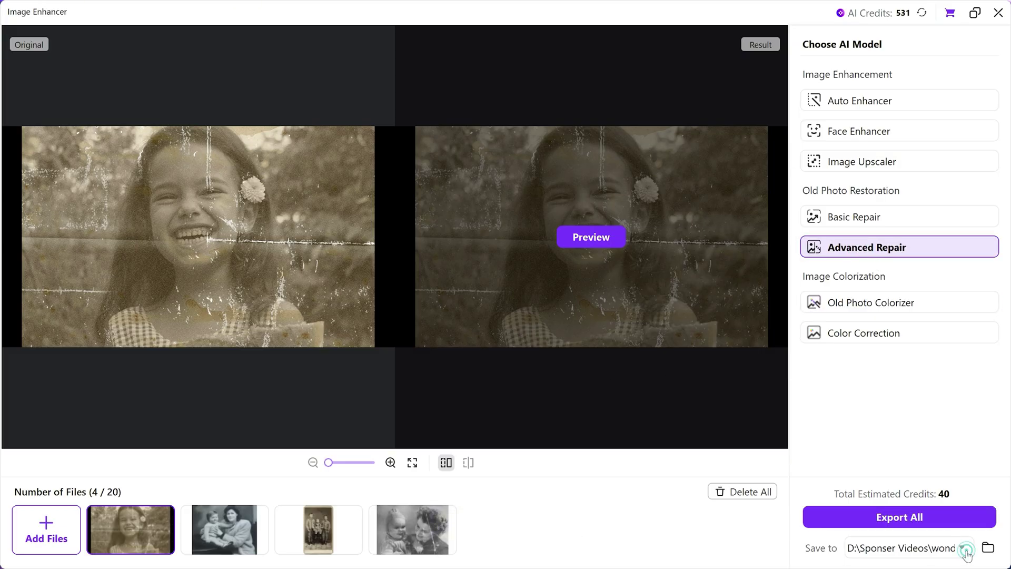
click(849, 545)
double_click(381, 127)
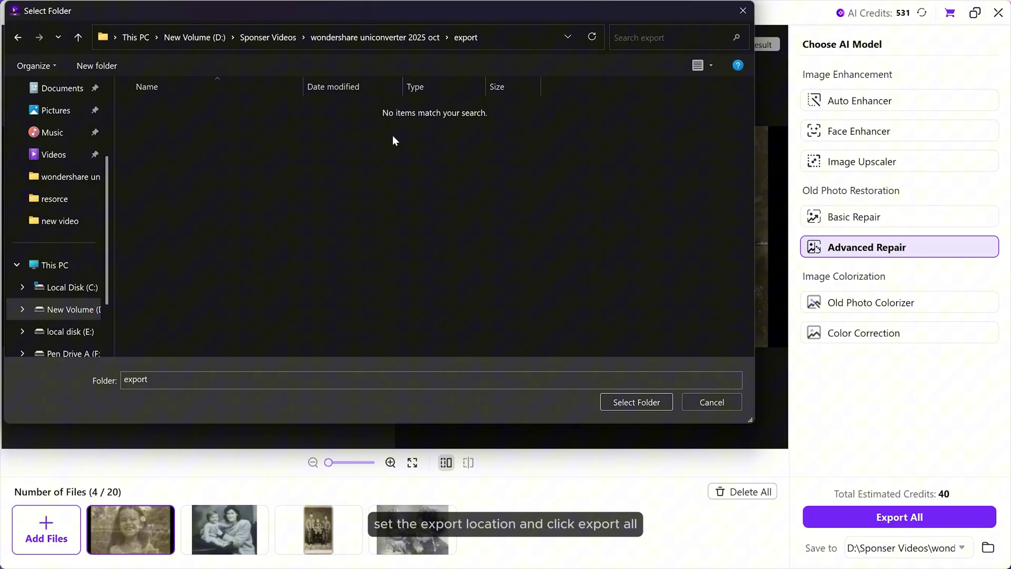
click(637, 402)
click(899, 517)
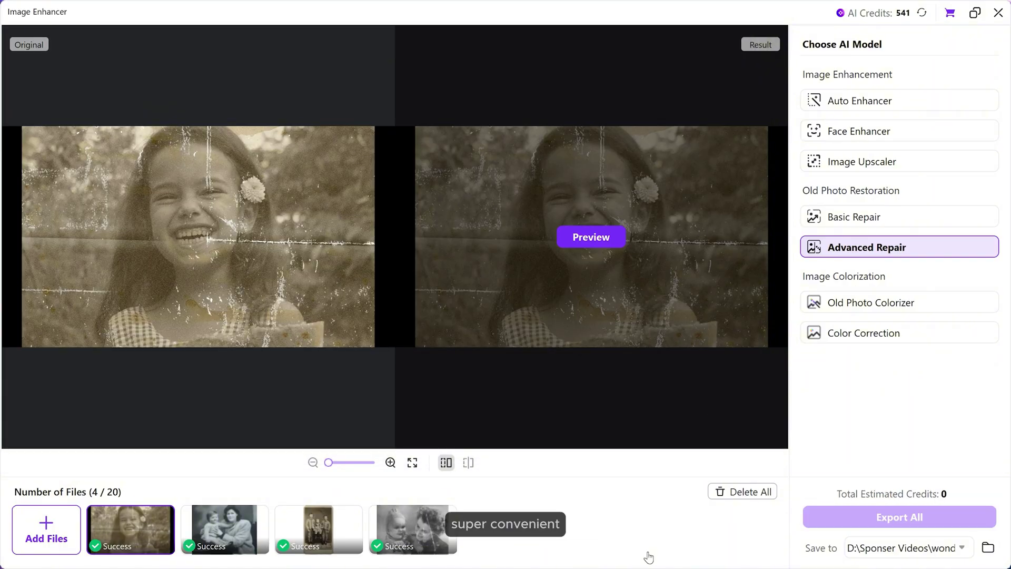
Close Image Enhancer and load image 5 into the Image Watermark Remover
click(998, 12)
key(Return)
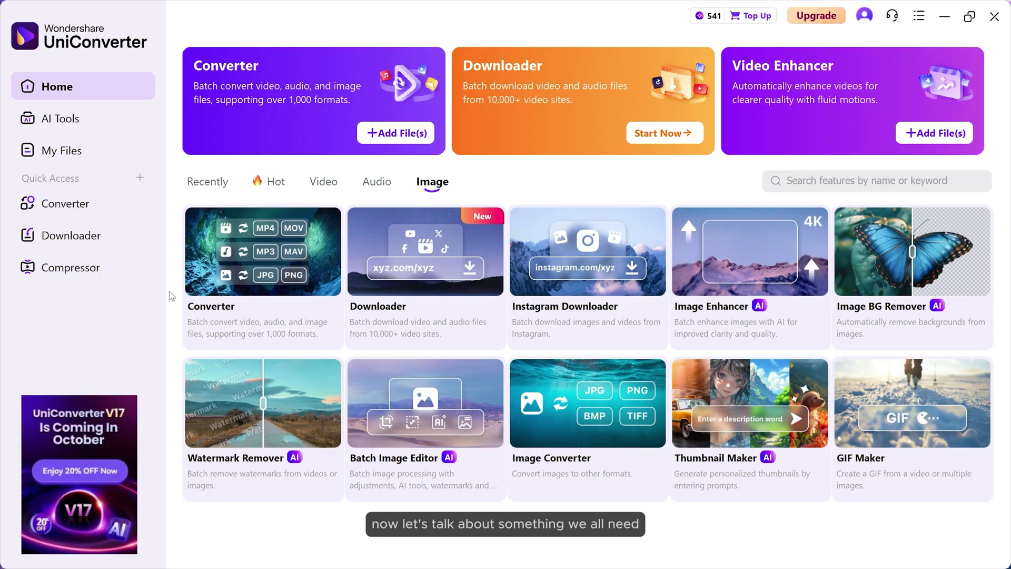
click(256, 411)
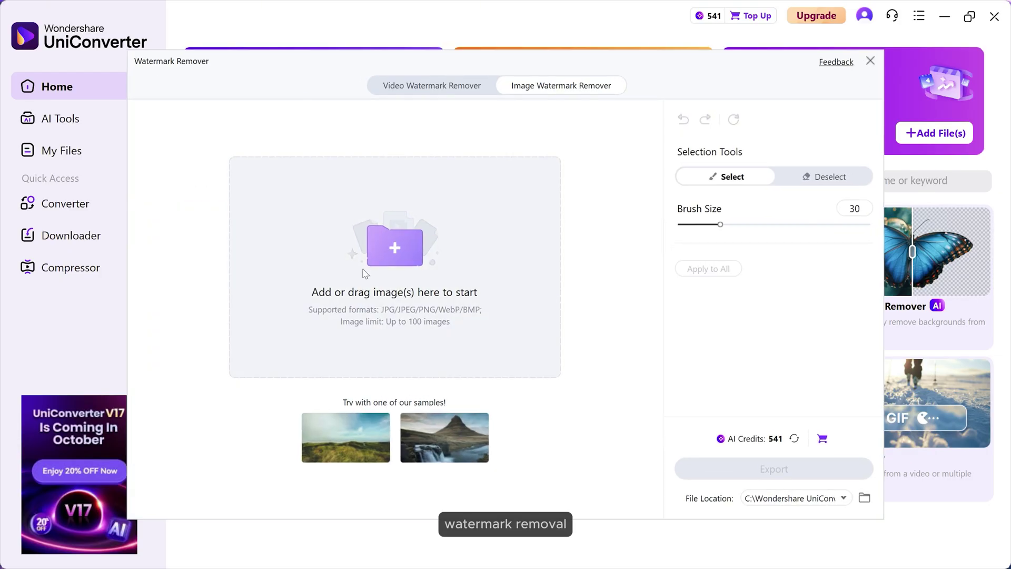
click(400, 89)
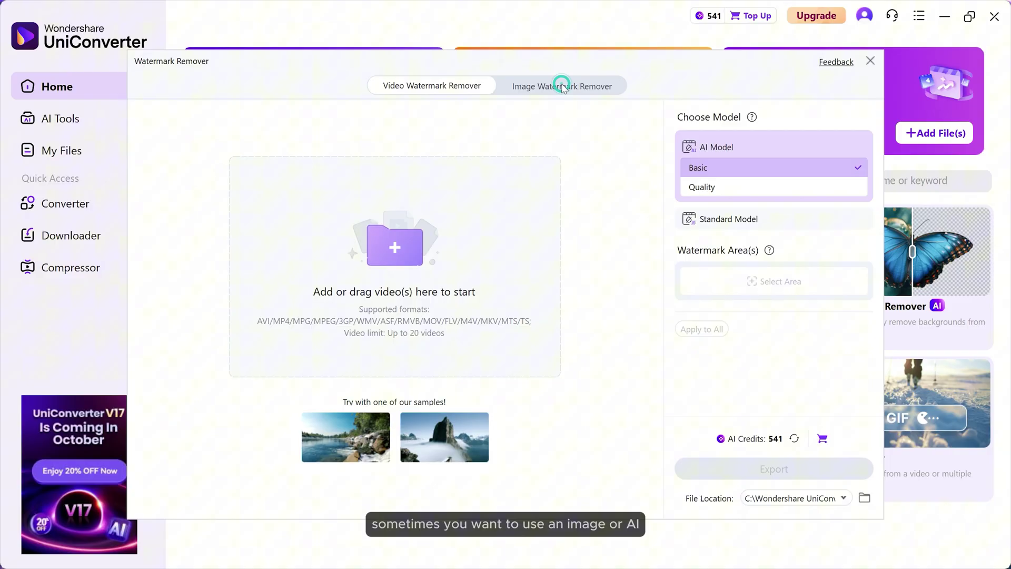
click(563, 87)
click(408, 251)
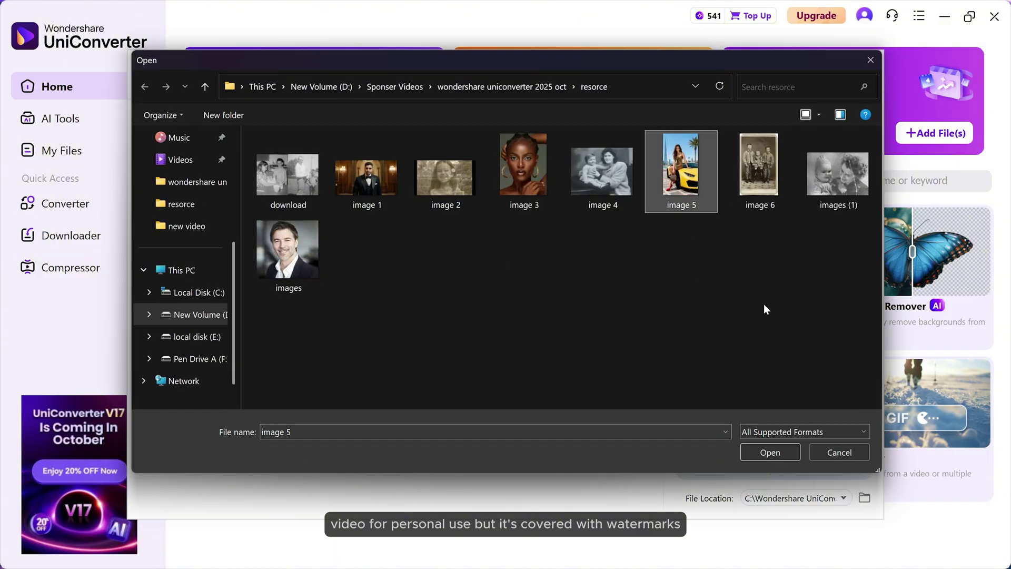
click(779, 452)
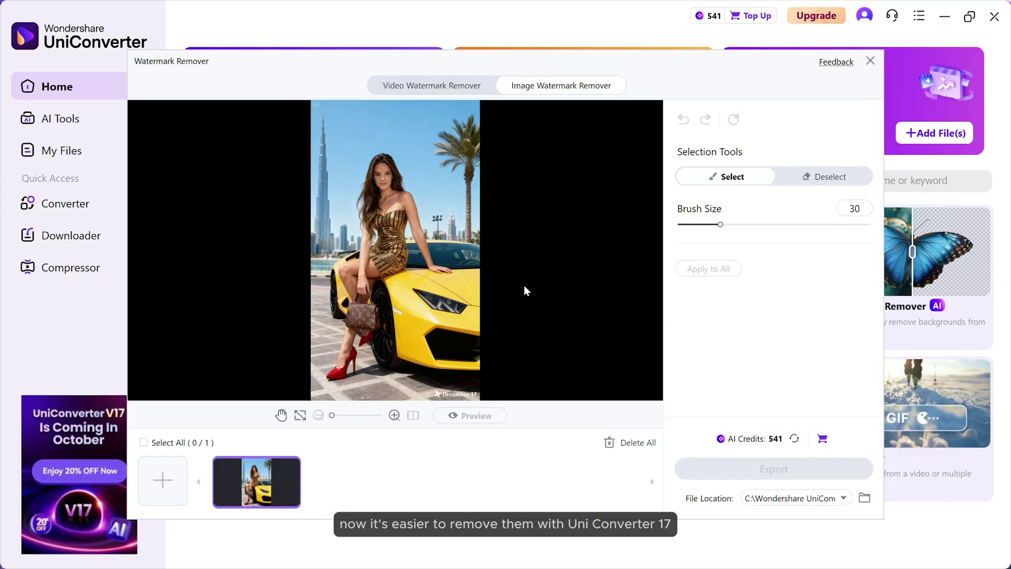
Brush over the DreaminaAI watermark, preview the clean photo, and compare it with the original
scroll(514, 266, up, 3)
scroll(509, 268, up, 2)
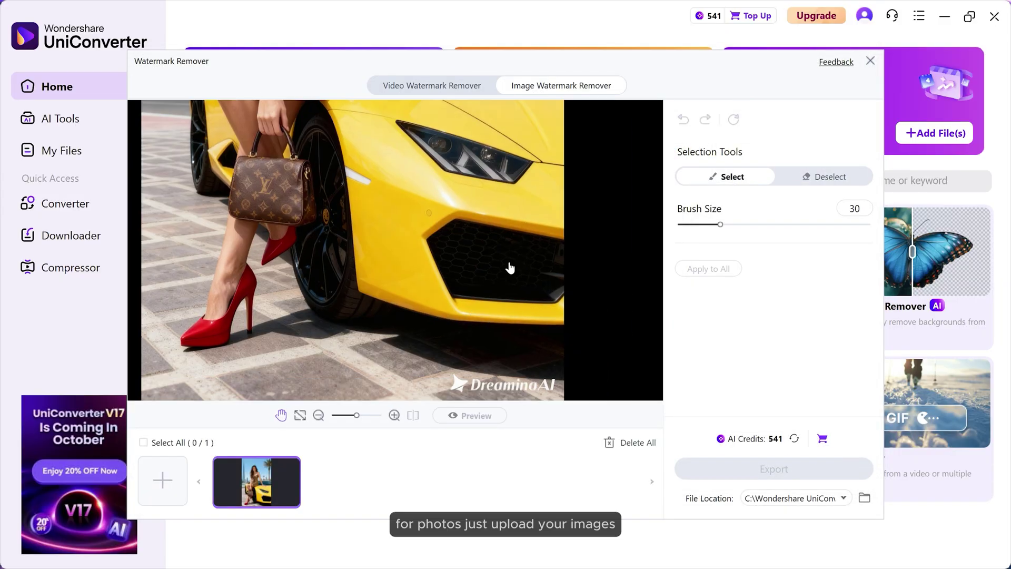
drag(546, 383, 457, 385)
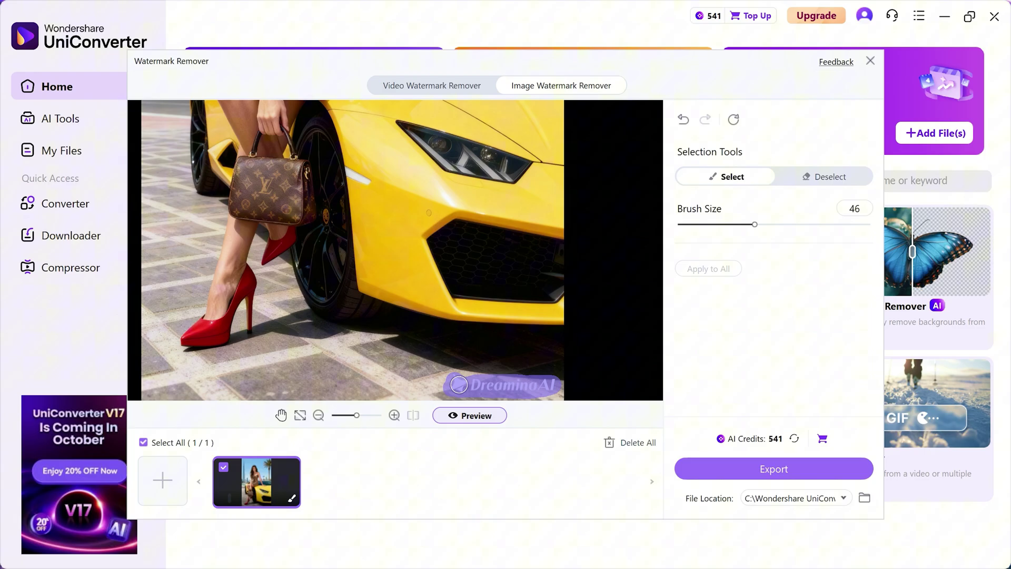
click(497, 417)
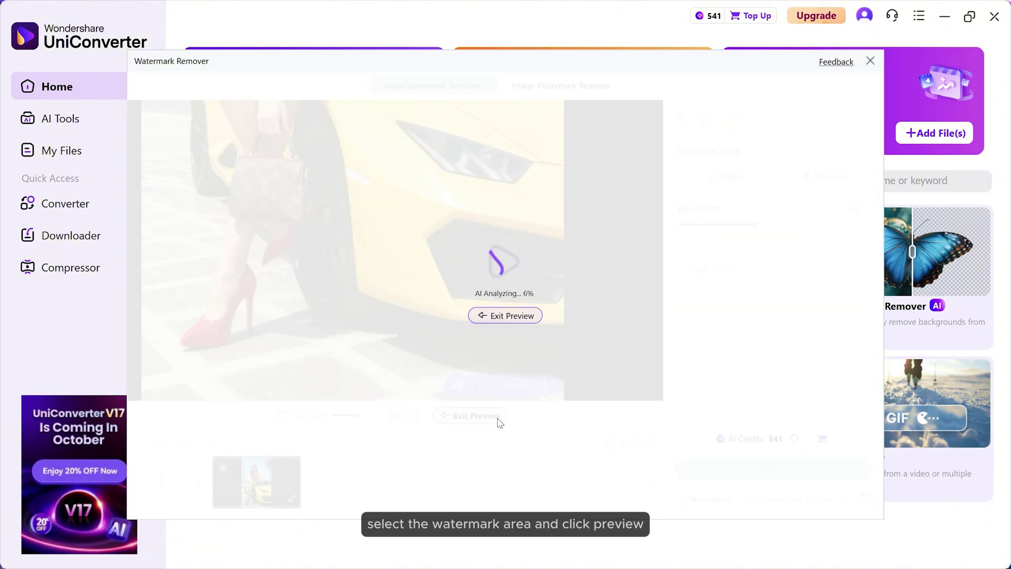
scroll(481, 369, up, 1)
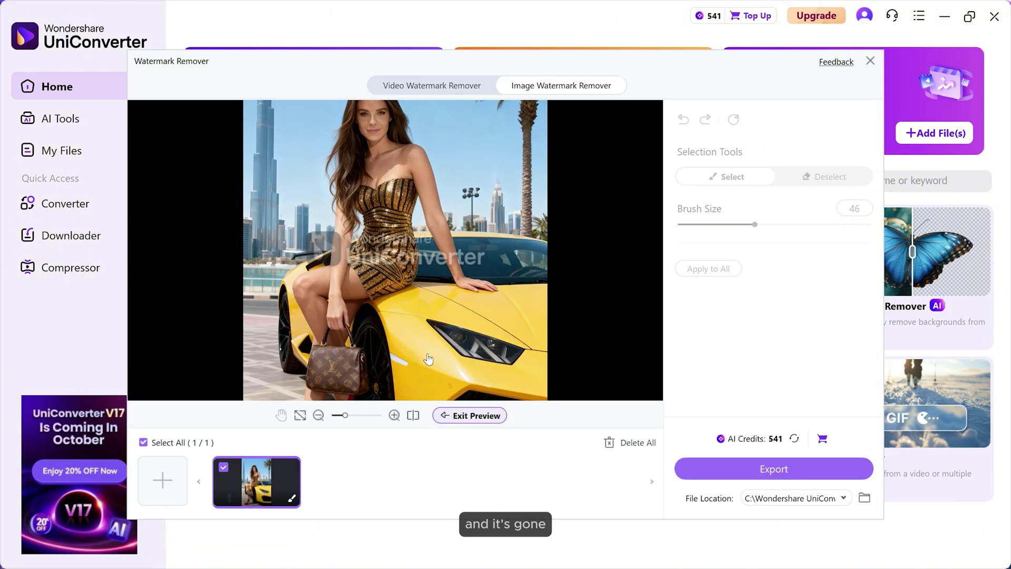
scroll(476, 342, up, 1)
scroll(466, 210, up, 1)
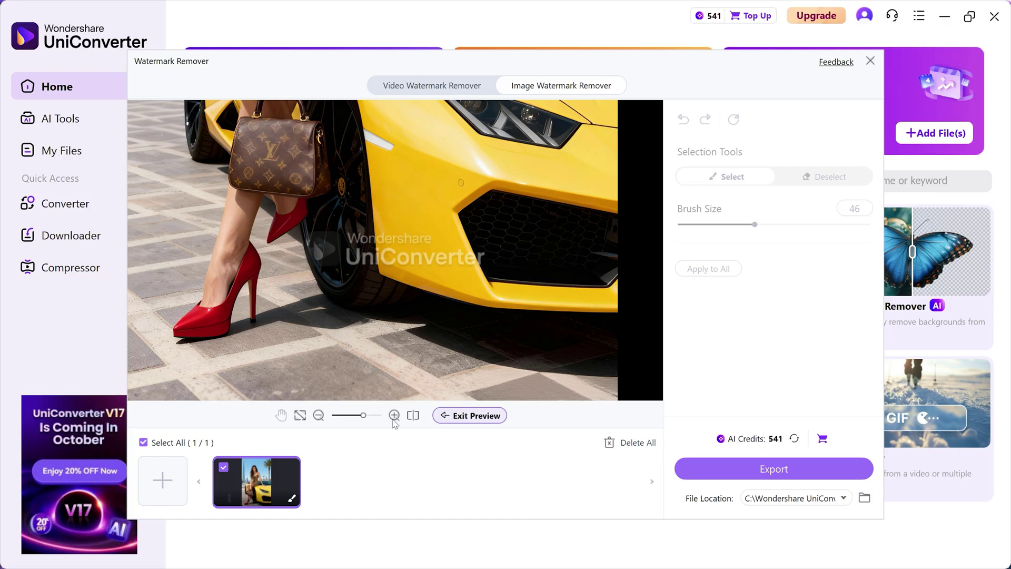
click(414, 416)
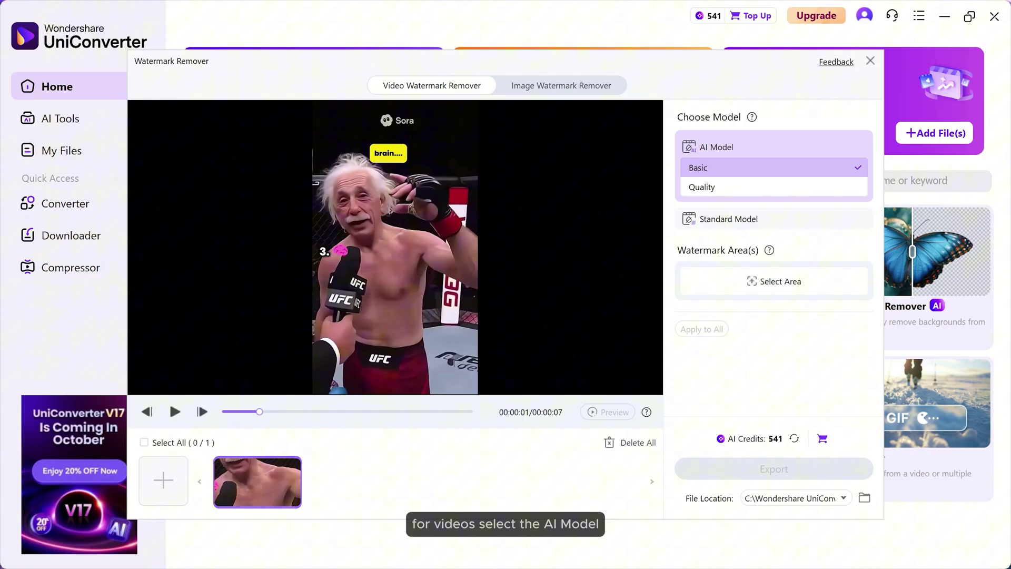
Select the Sora watermark area with the Quality AI model, preview the boxing clip, and pause
click(724, 191)
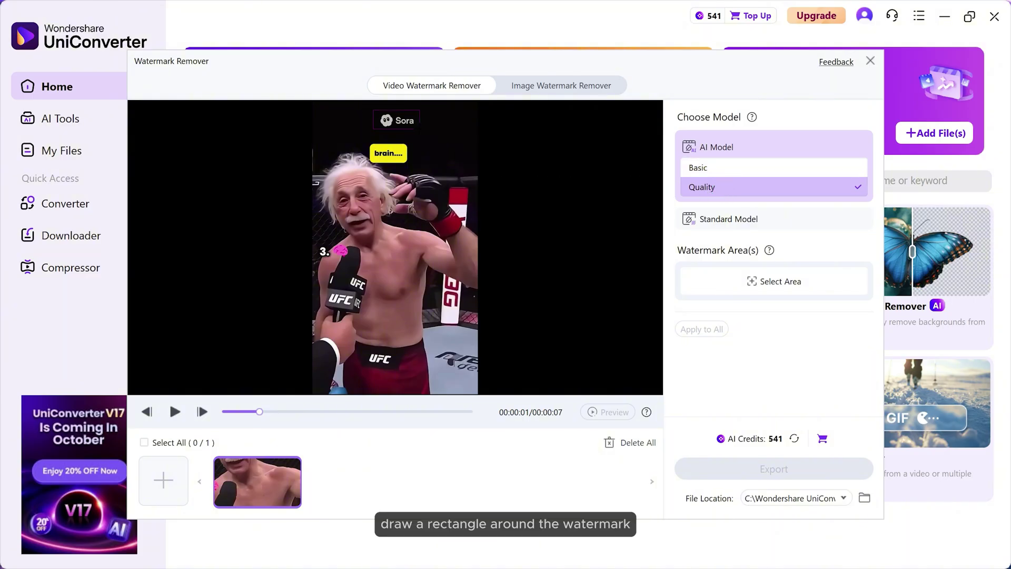
drag(374, 111, 419, 130)
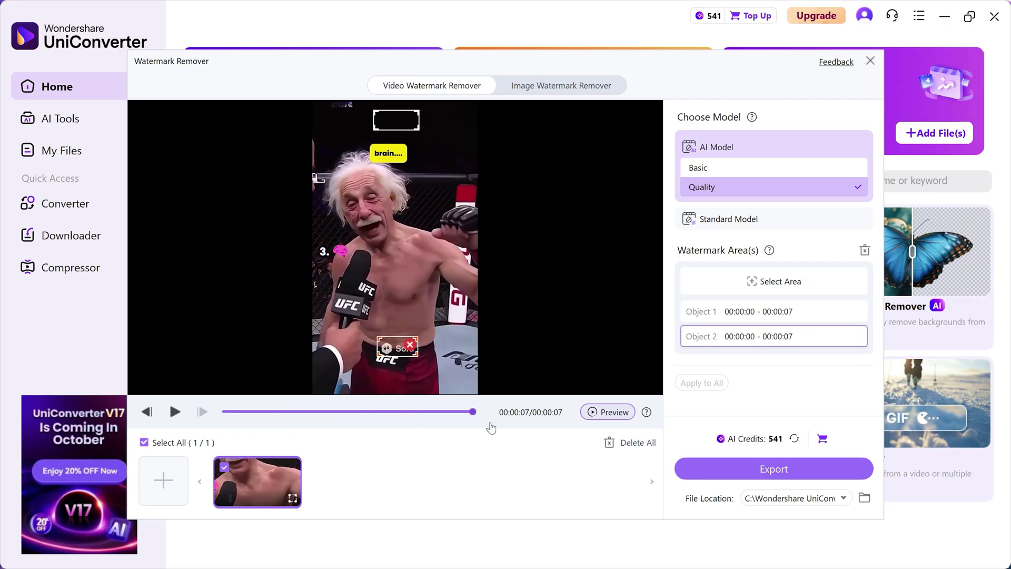
click(615, 412)
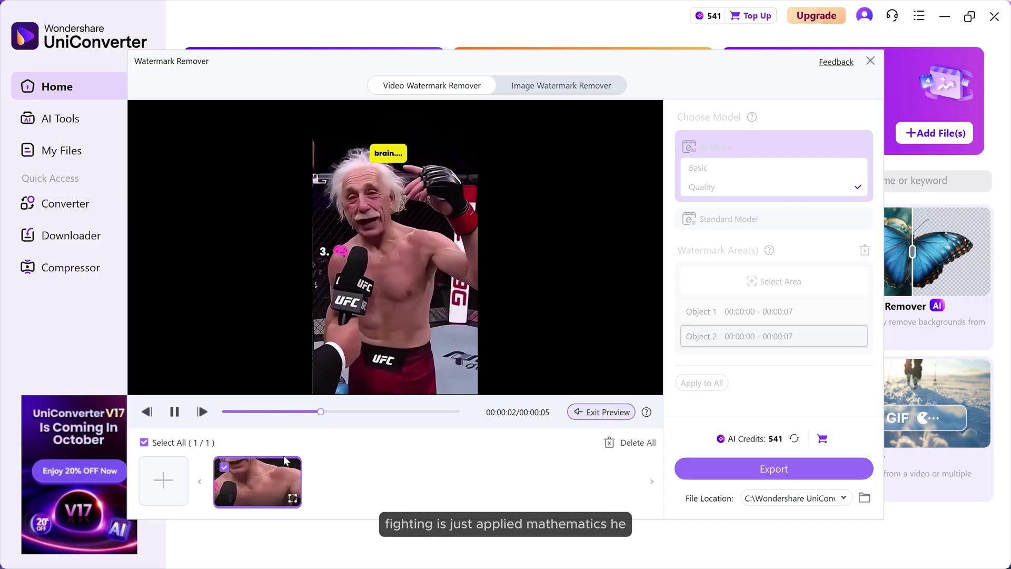
click(174, 412)
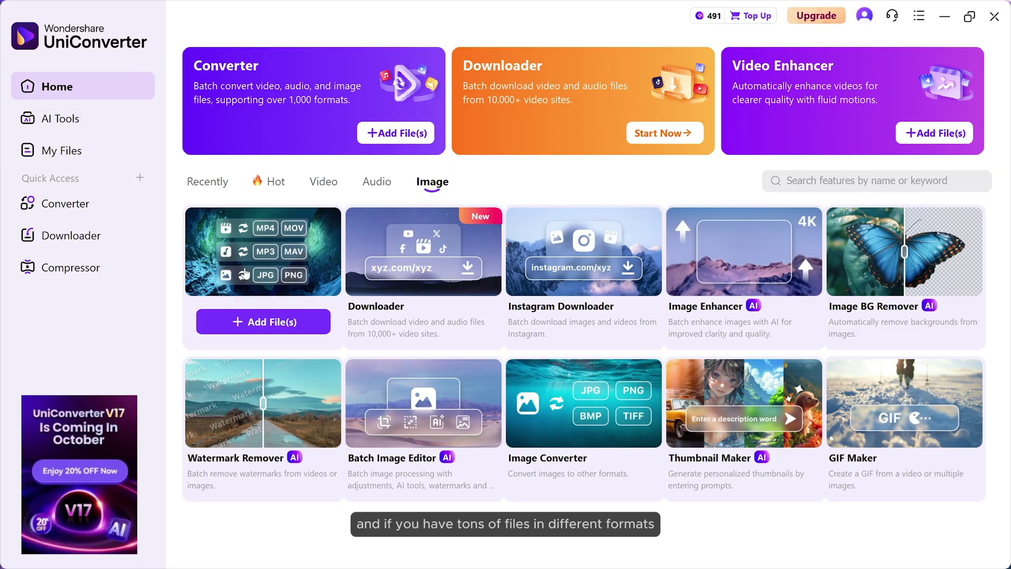
Add the eight JPEG portraits to the Converter
click(244, 272)
click(580, 422)
click(158, 136)
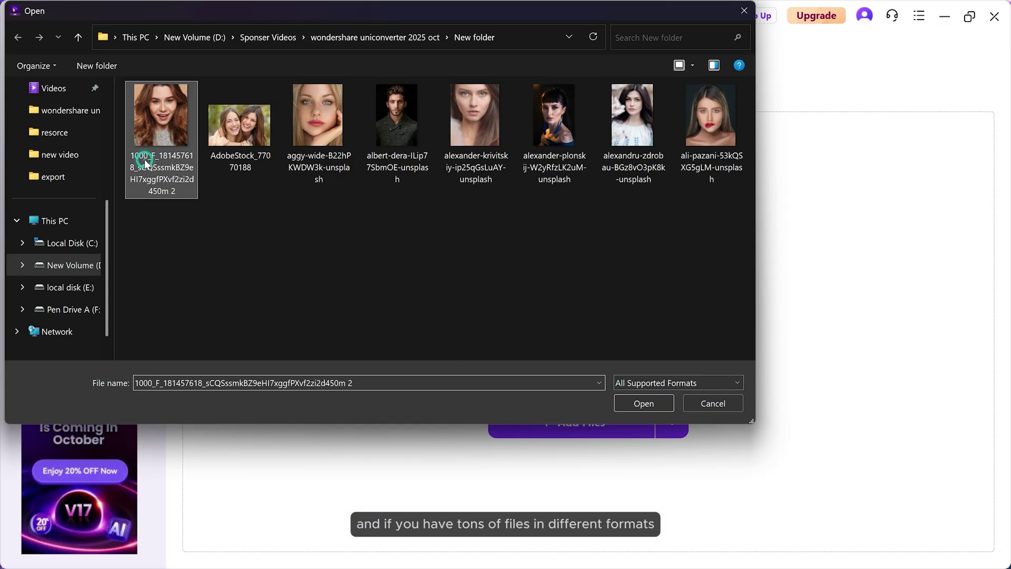
shift+click(724, 153)
click(643, 404)
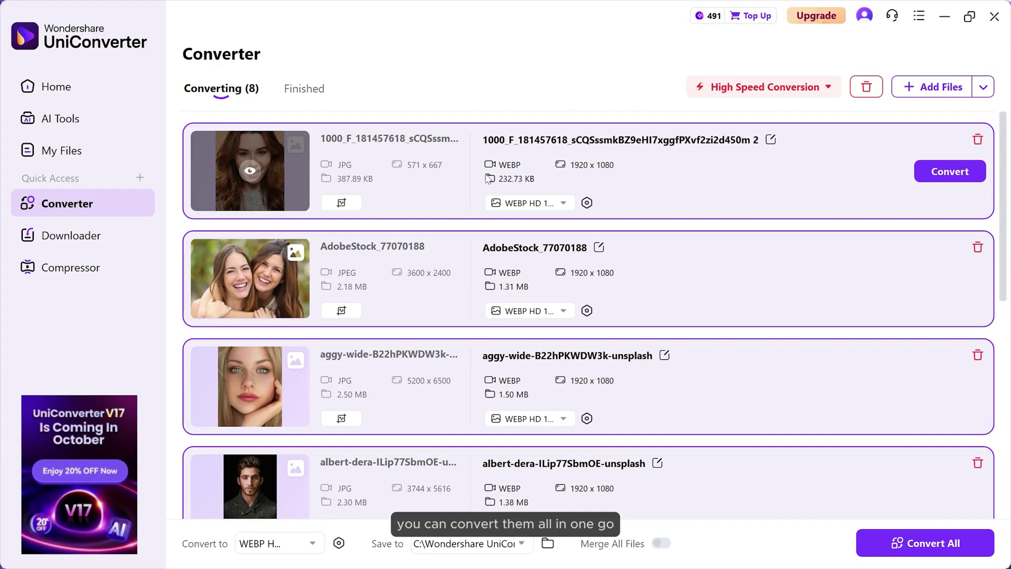
Set the output format for all files to WEBP at source size
click(305, 543)
click(308, 283)
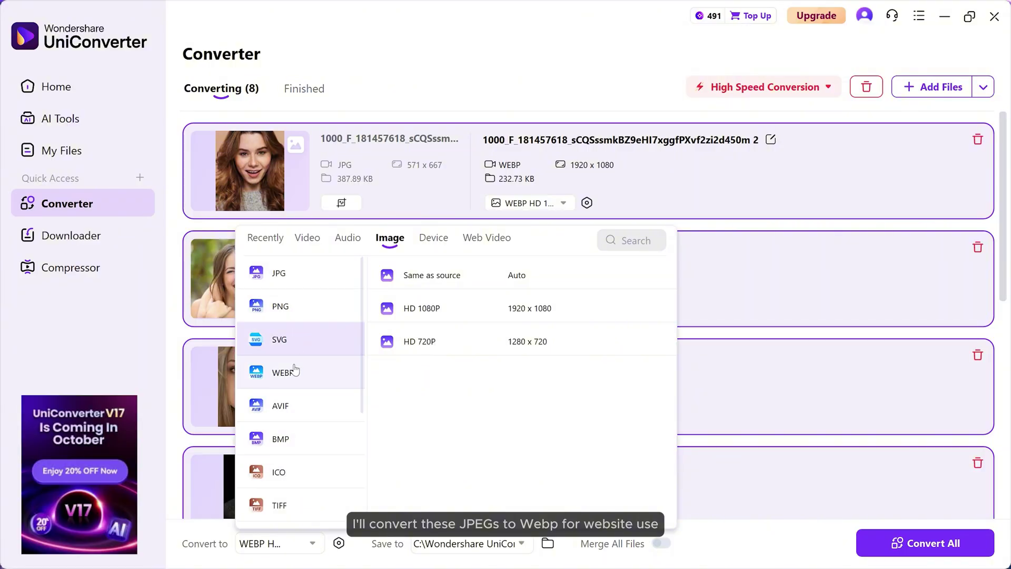
click(301, 378)
click(401, 275)
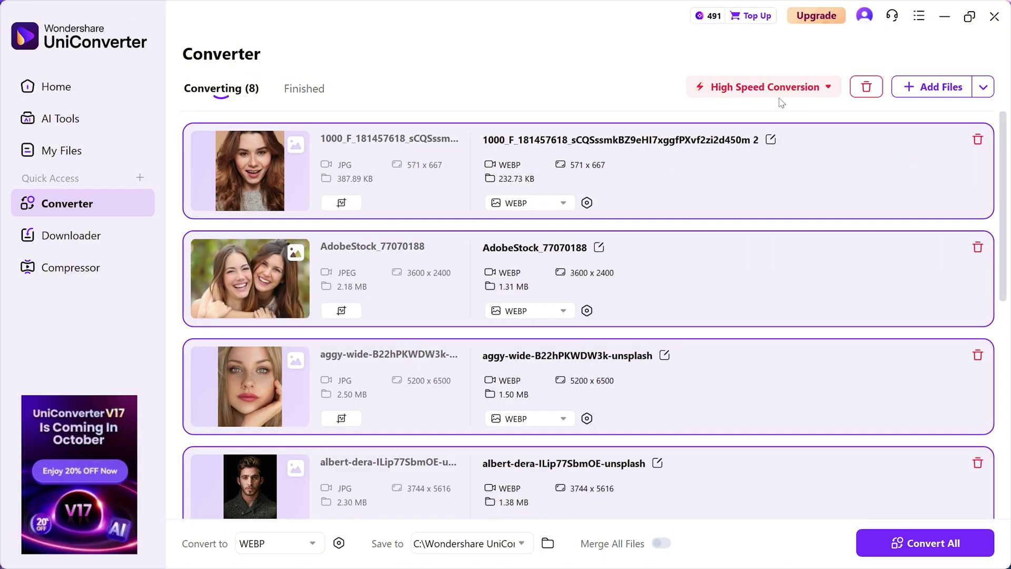
click(763, 87)
click(522, 543)
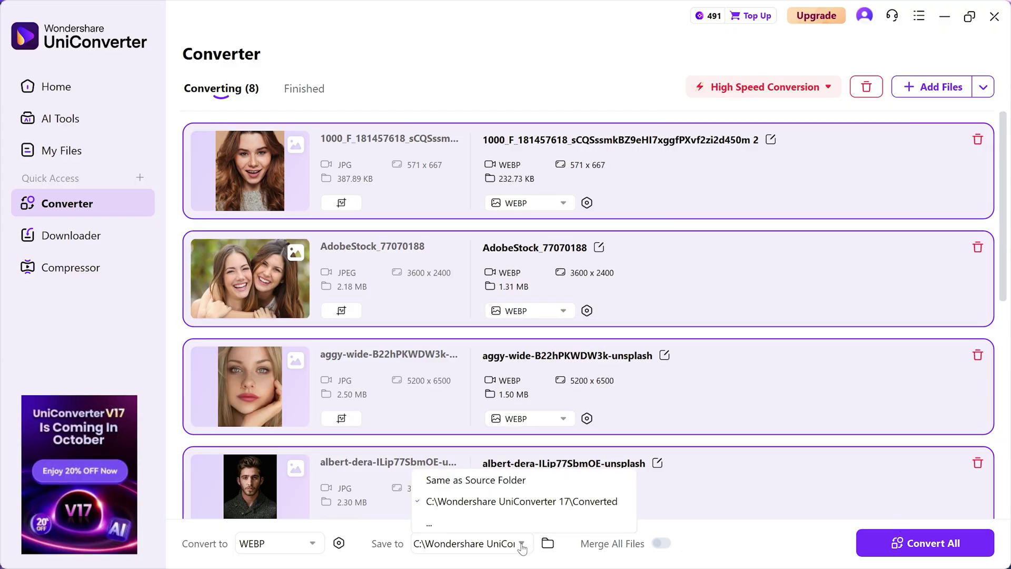
Choose the output folder and start converting all images to WEBP
click(464, 520)
click(637, 402)
click(338, 543)
click(662, 382)
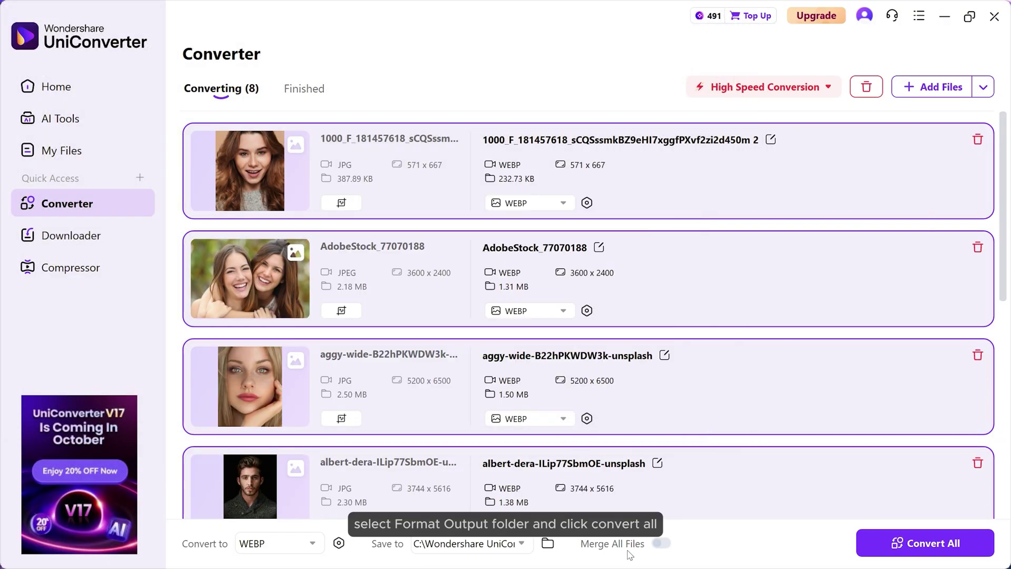
click(925, 543)
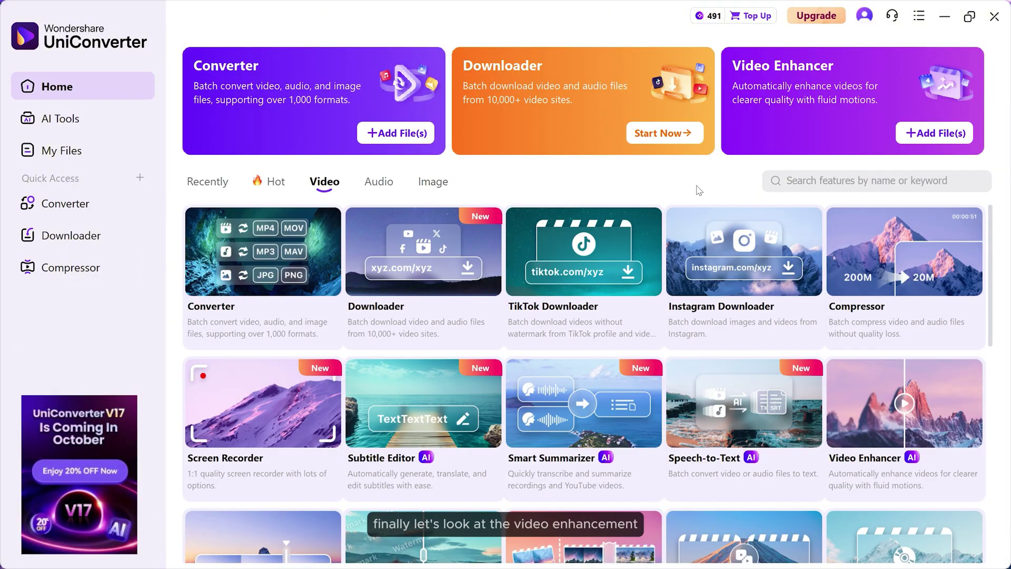
mouse_move(905, 427)
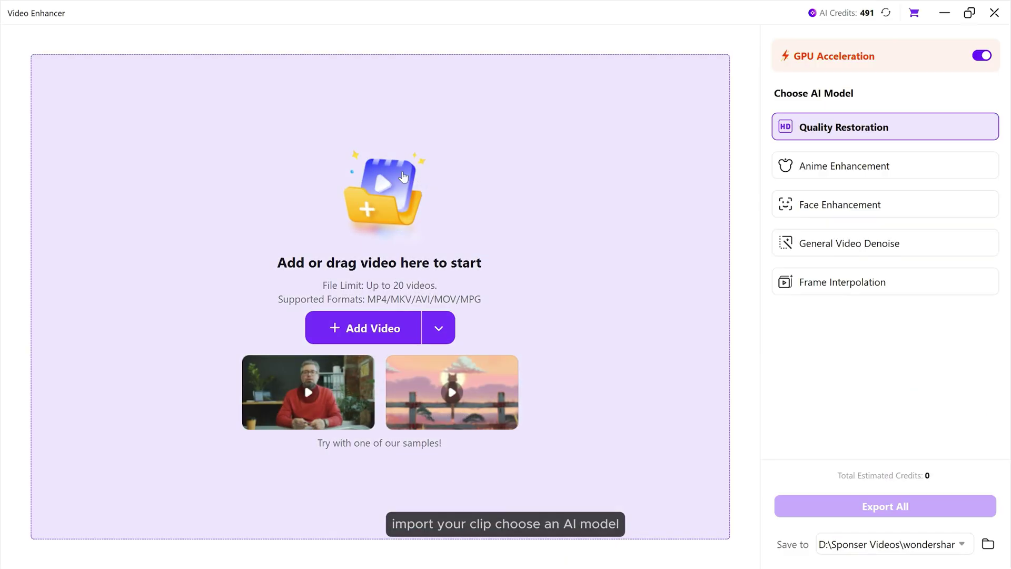
Load 'video 1 low quality.mp4' into Video Enhancer and preview it with Quality Restoration
click(368, 329)
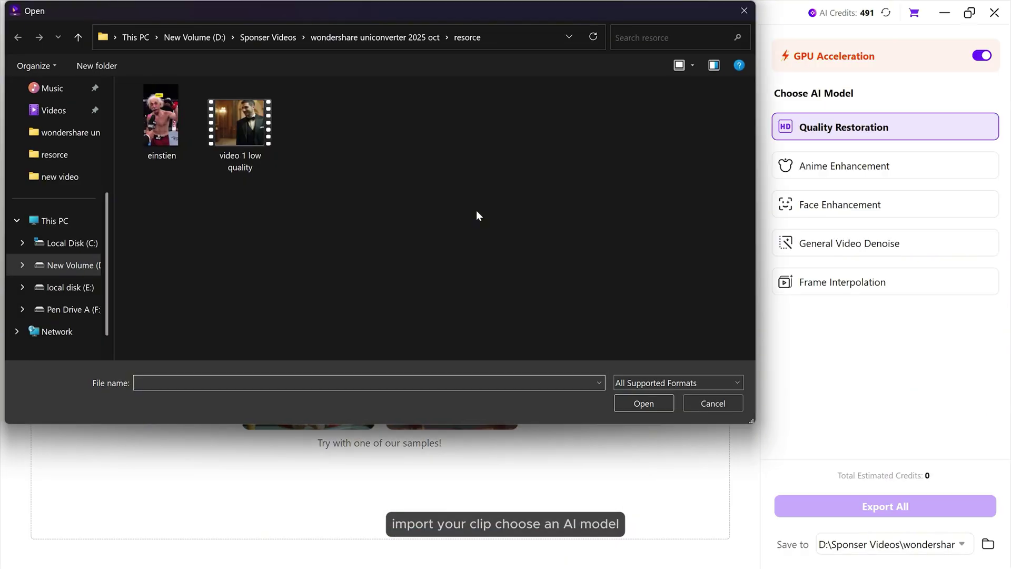
click(644, 404)
click(885, 281)
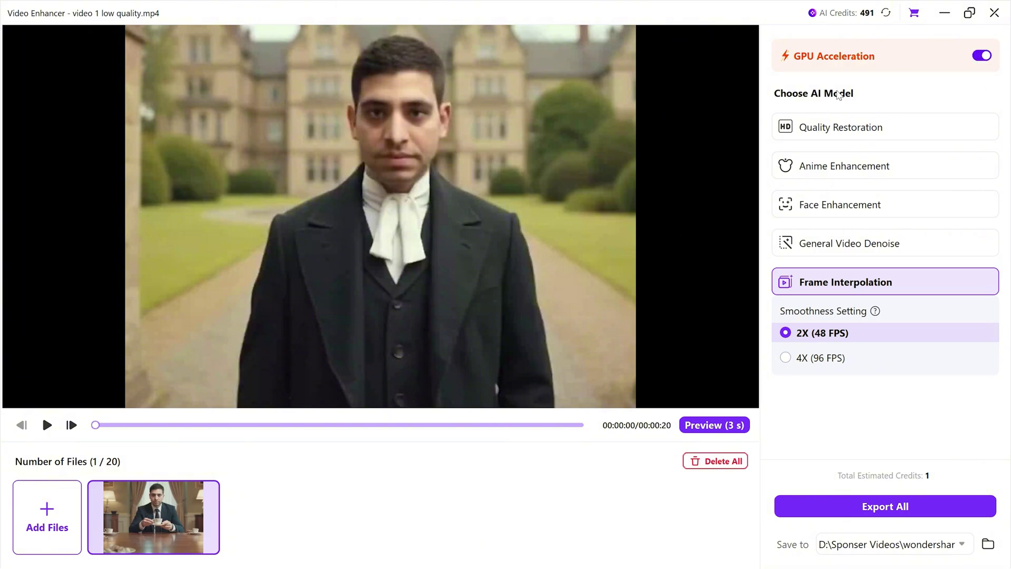
click(829, 134)
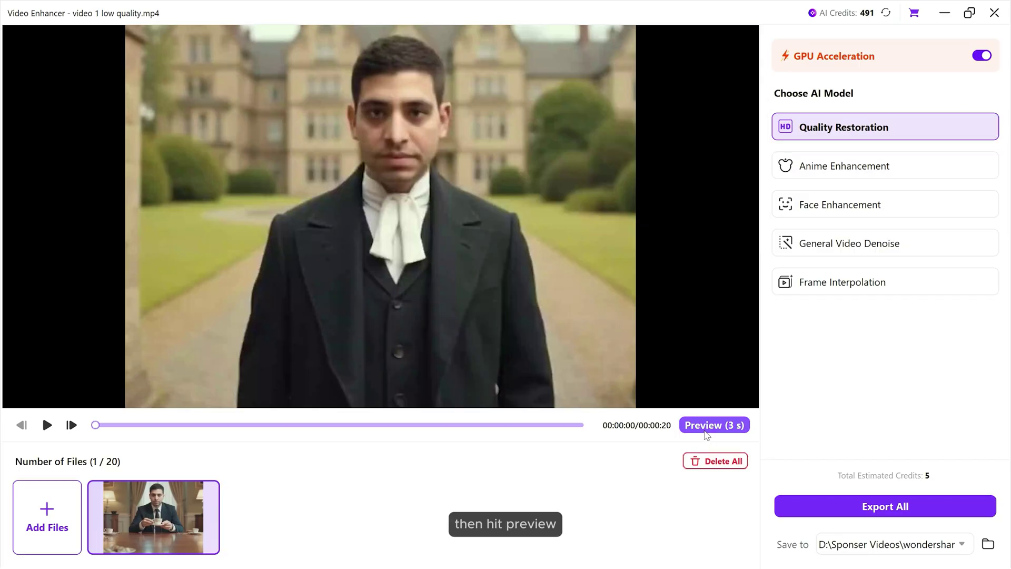
click(706, 431)
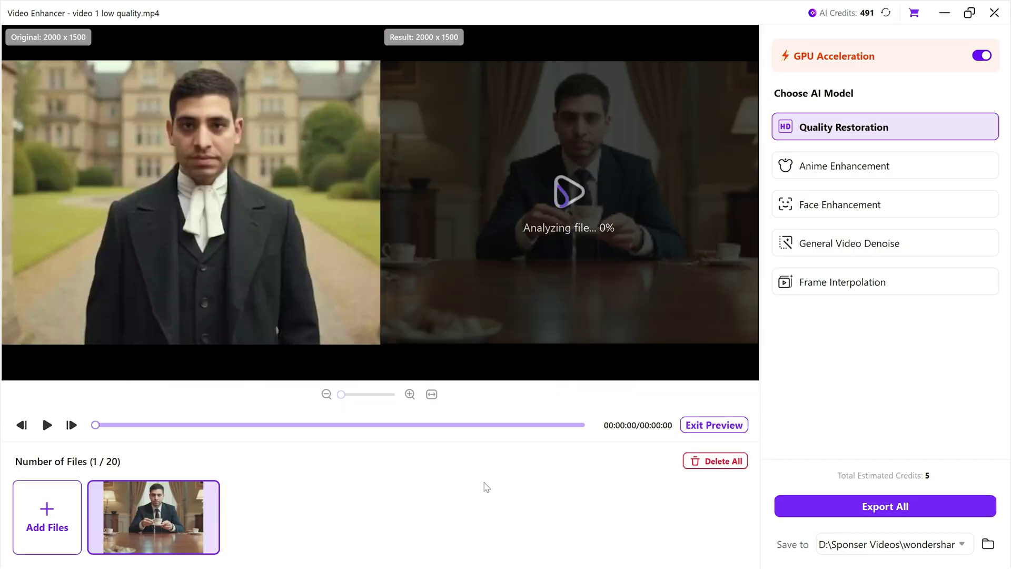